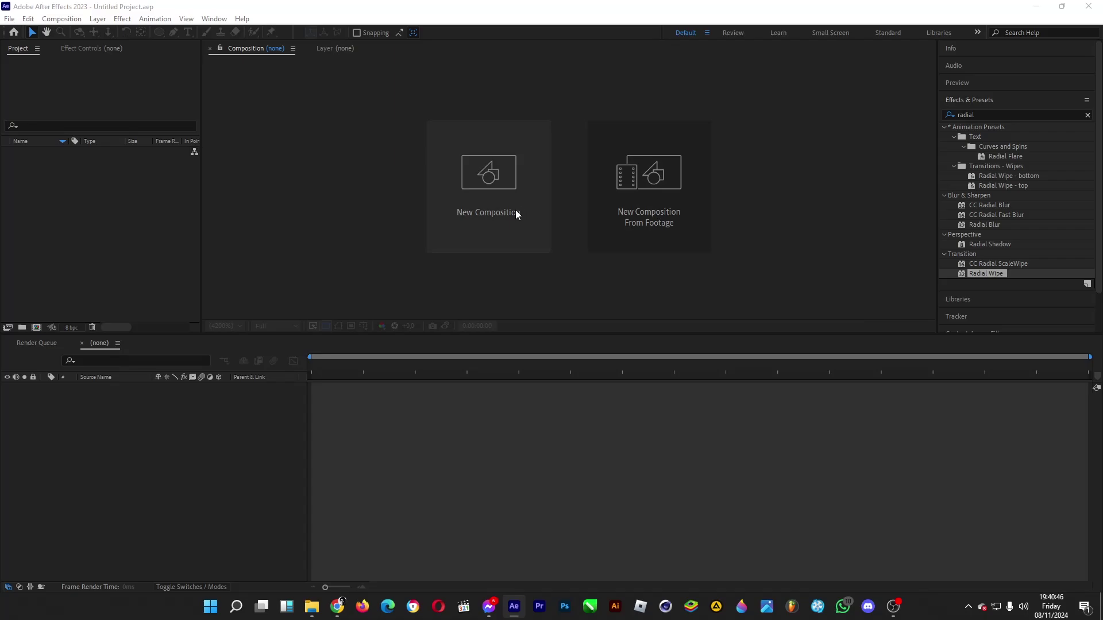
- Create Comp 1 with the default 1920×1080, 60 fps, 15-second settings
left_click(516, 210)
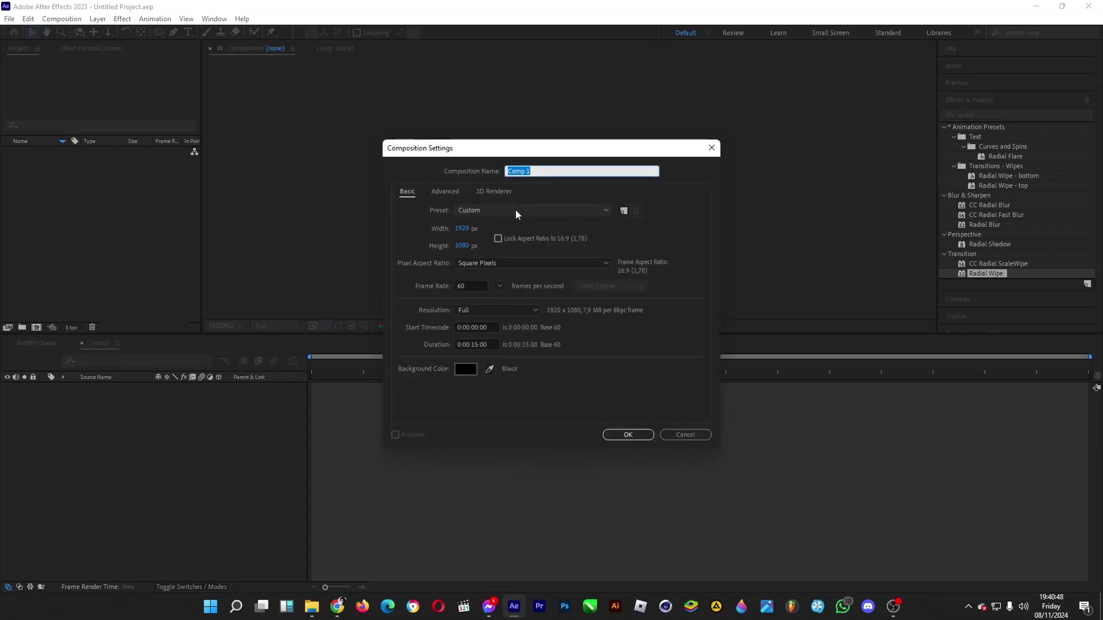
left_click(631, 433)
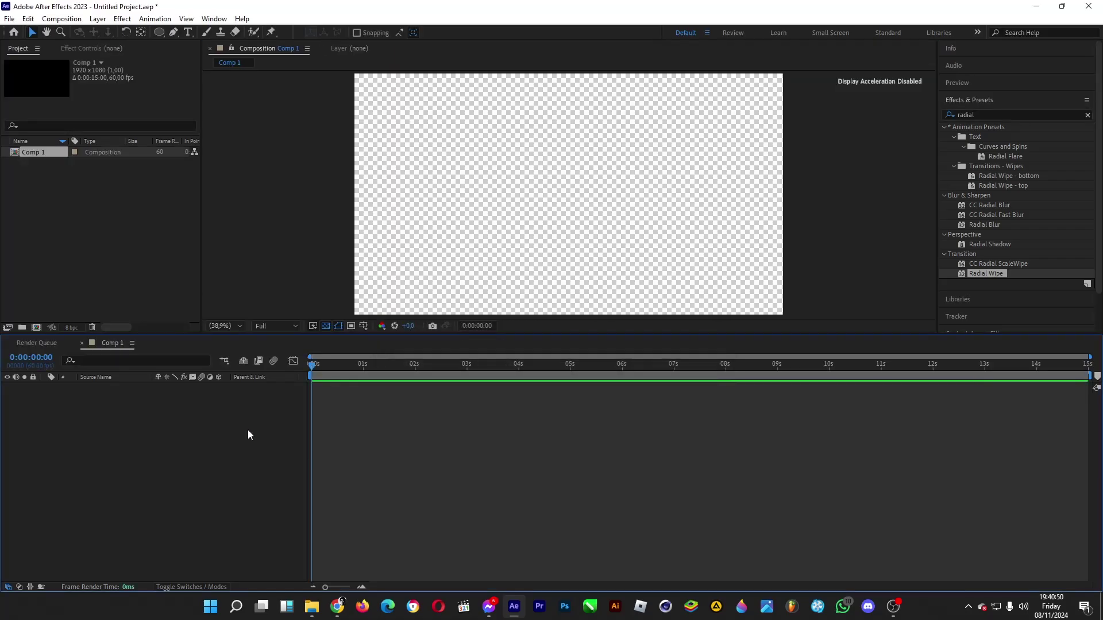
- With the Ellipse tool and a pink FB66D3 fill, draw a large circle on the canvas
left_click(163, 33)
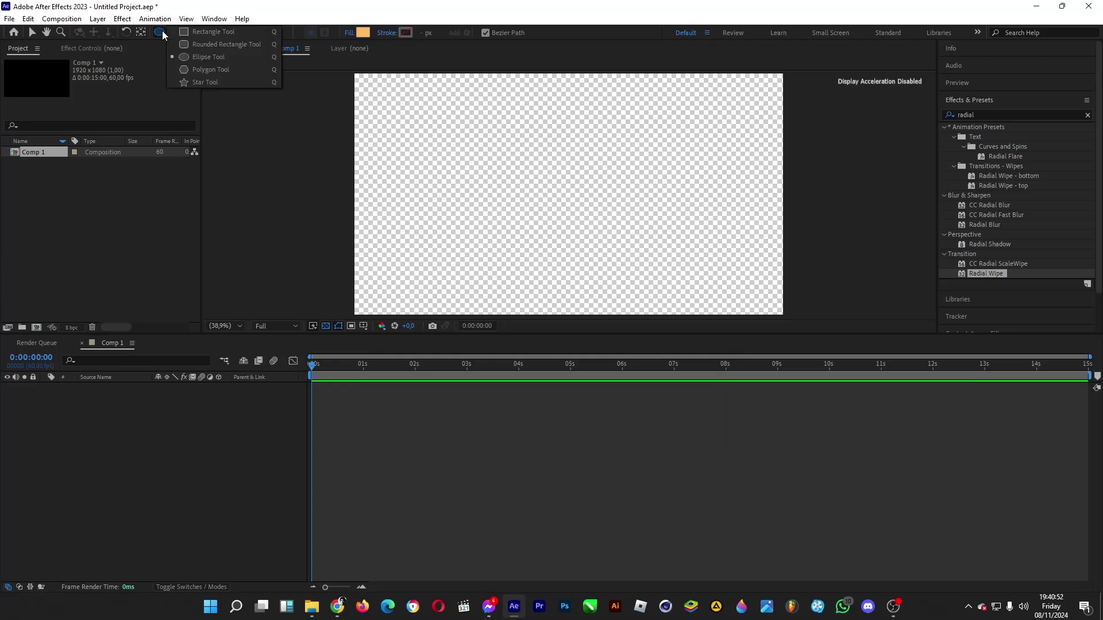
left_click(214, 56)
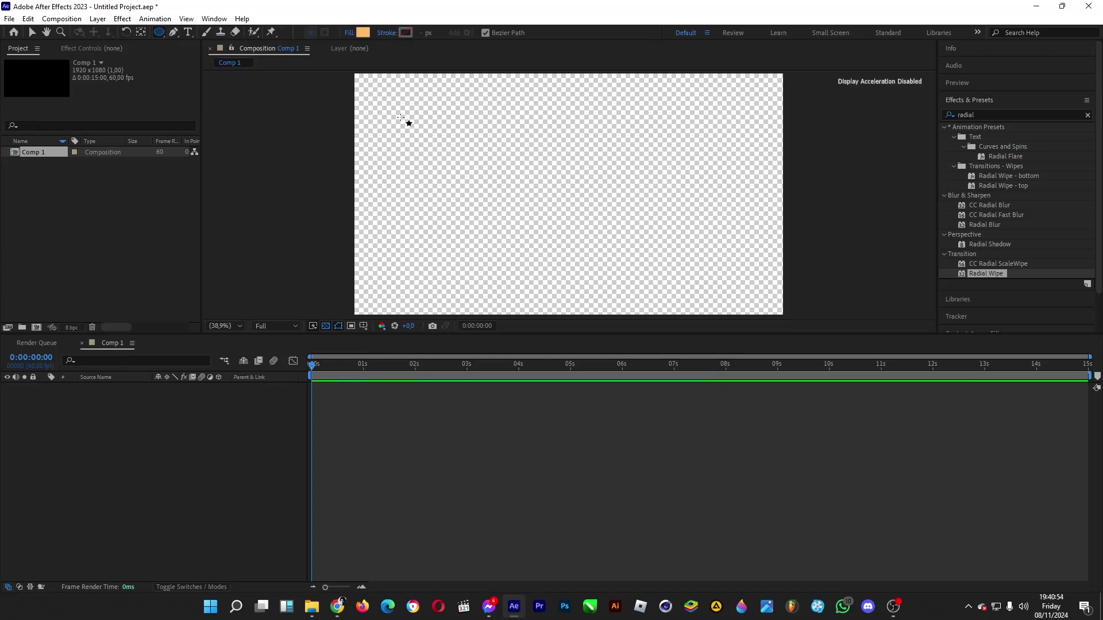
left_click(363, 33)
left_click_drag(443, 122, 435, 84)
left_click_drag(358, 65, 360, 68)
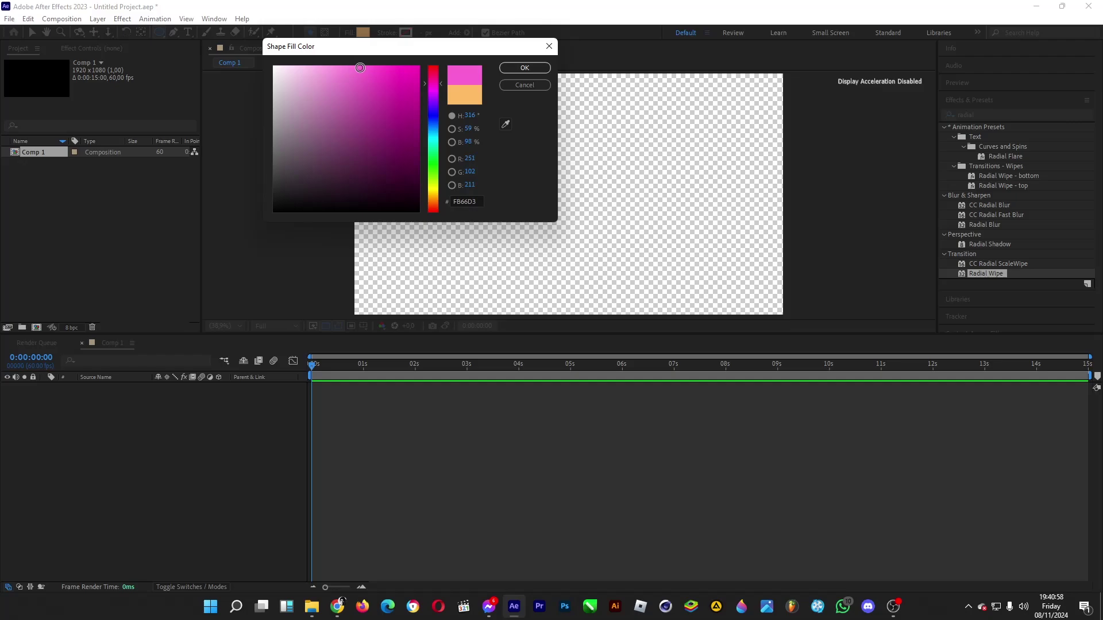
left_click(523, 69)
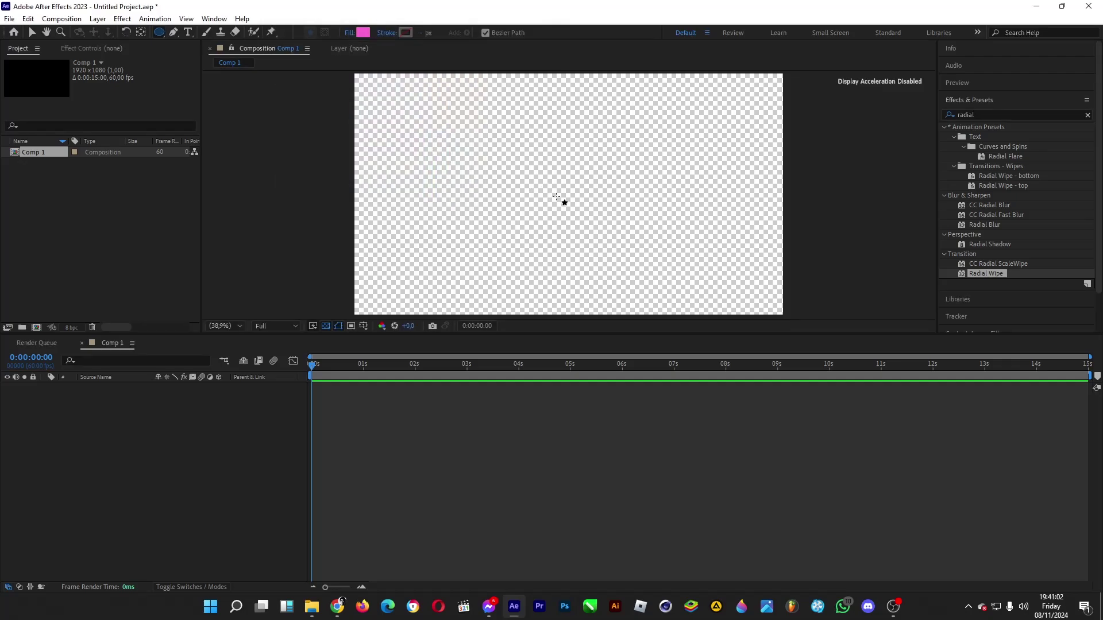
left_click_drag(557, 197, 667, 303)
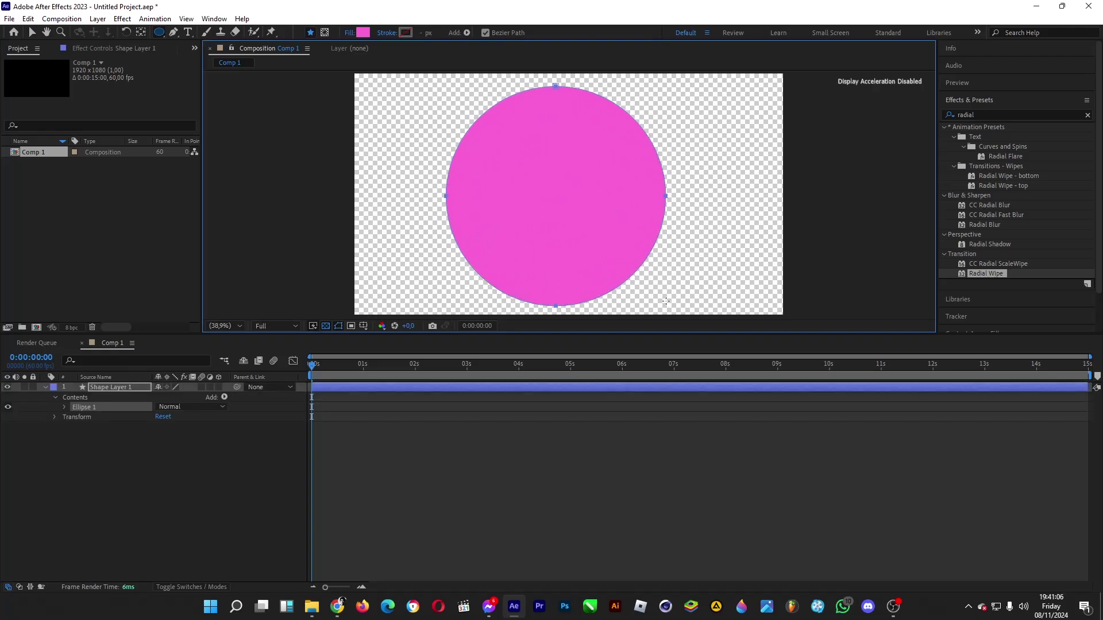
- Center Shape Layer 1's anchor point in its layer content
left_click(32, 32)
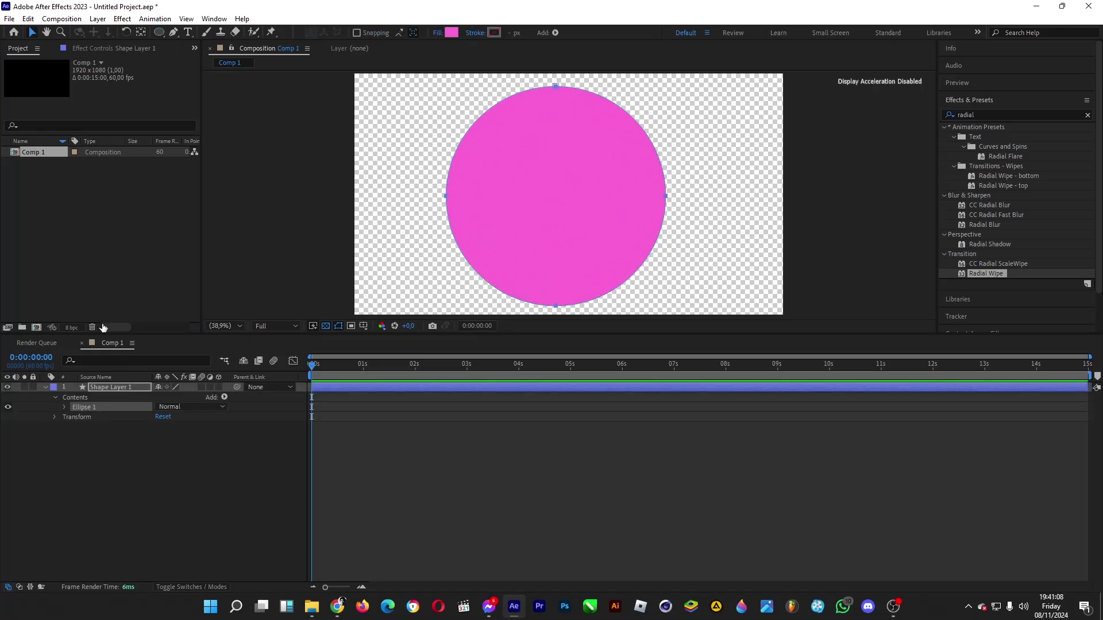
right_click(135, 388)
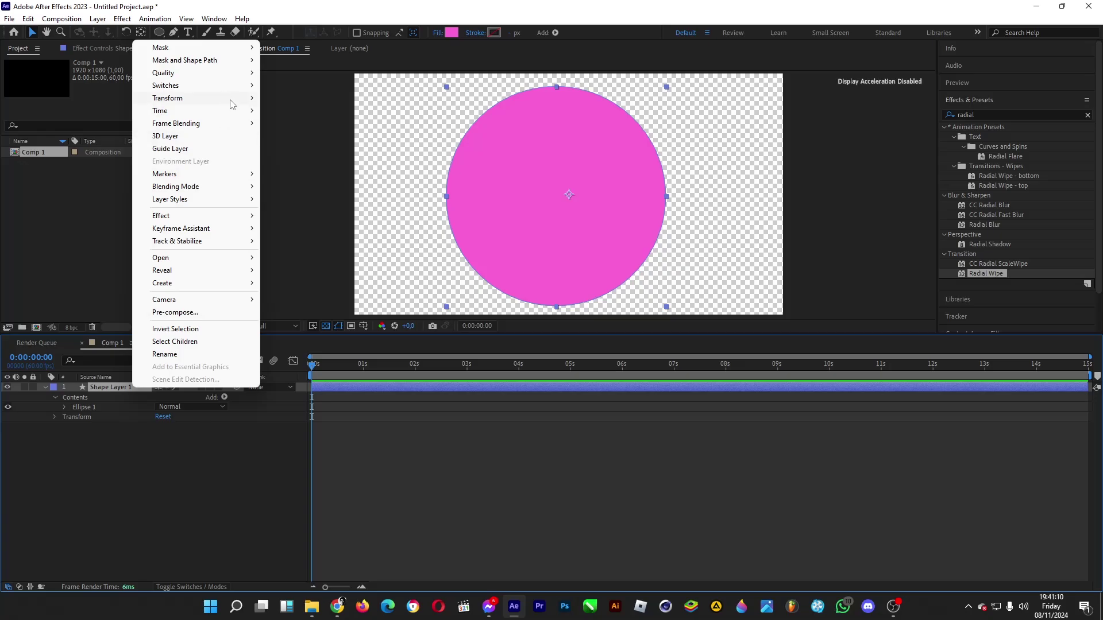
mouse_move(232, 101)
left_click(347, 234)
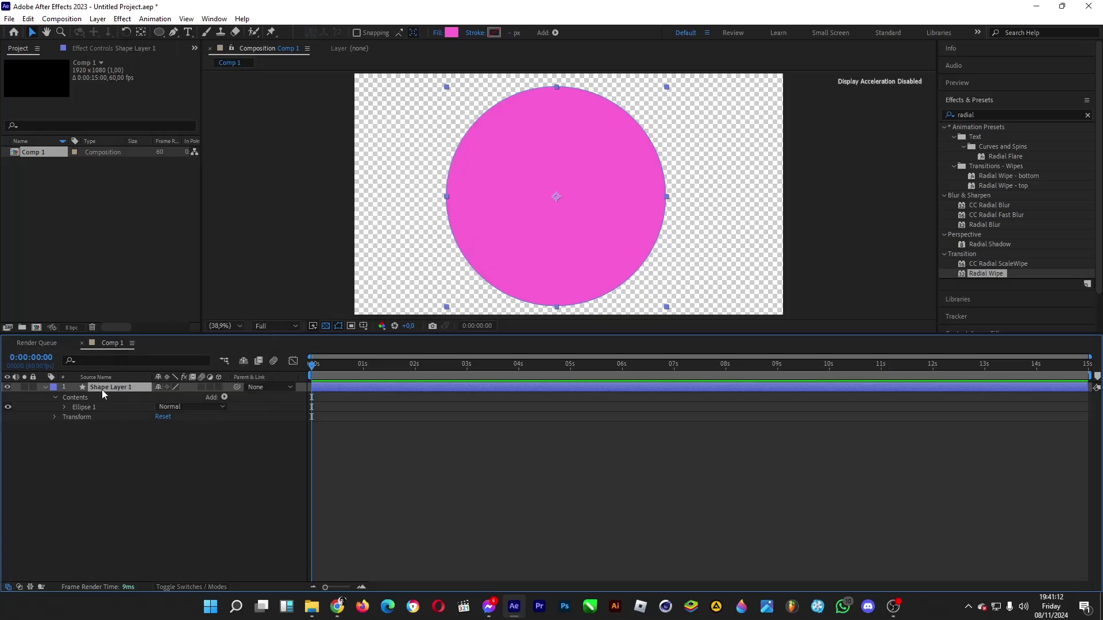
- Center the pink circle in the composition view
right_click(108, 392)
mouse_move(222, 105)
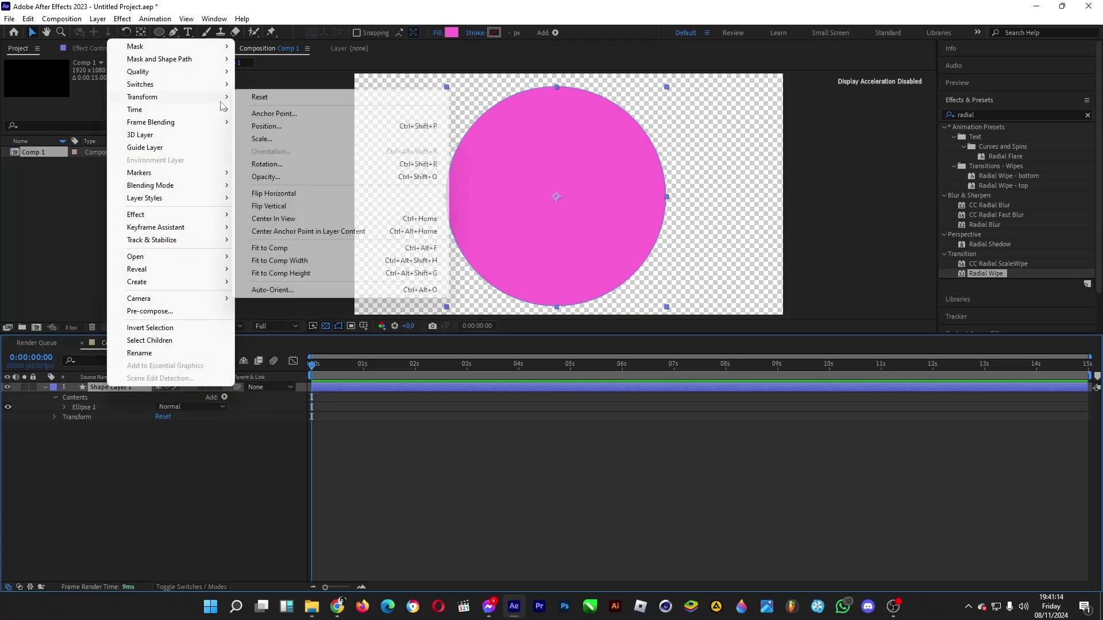
left_click(315, 222)
left_click(126, 509)
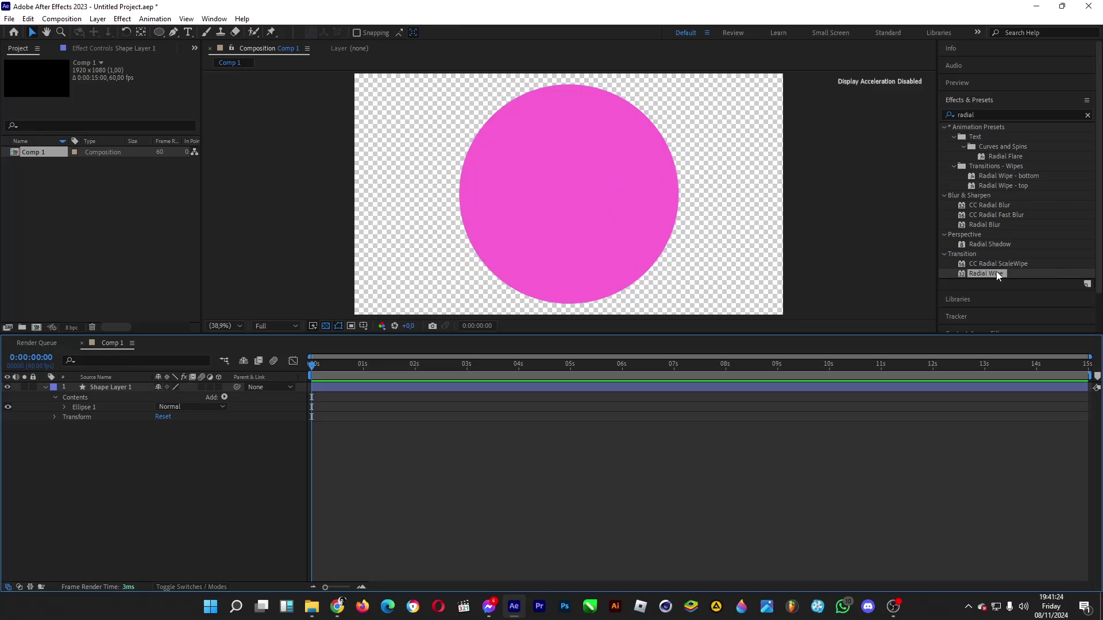
- Apply Radial Wipe to Shape Layer 1, set to Counterclockwise with Transition Completion at 100%
left_click_drag(996, 272, 115, 387)
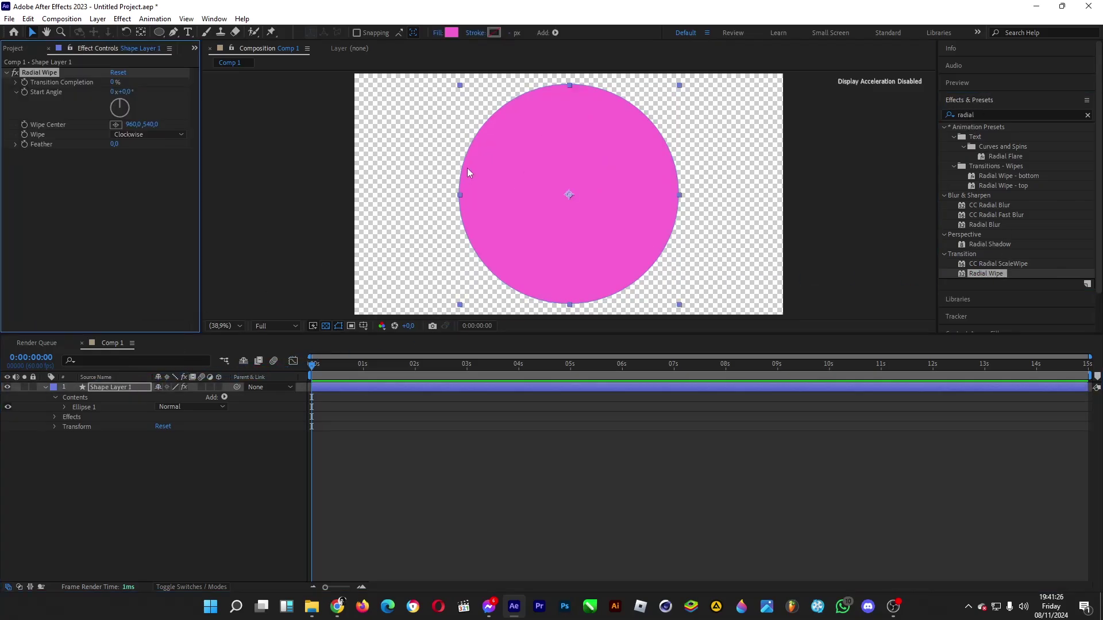
left_click(144, 137)
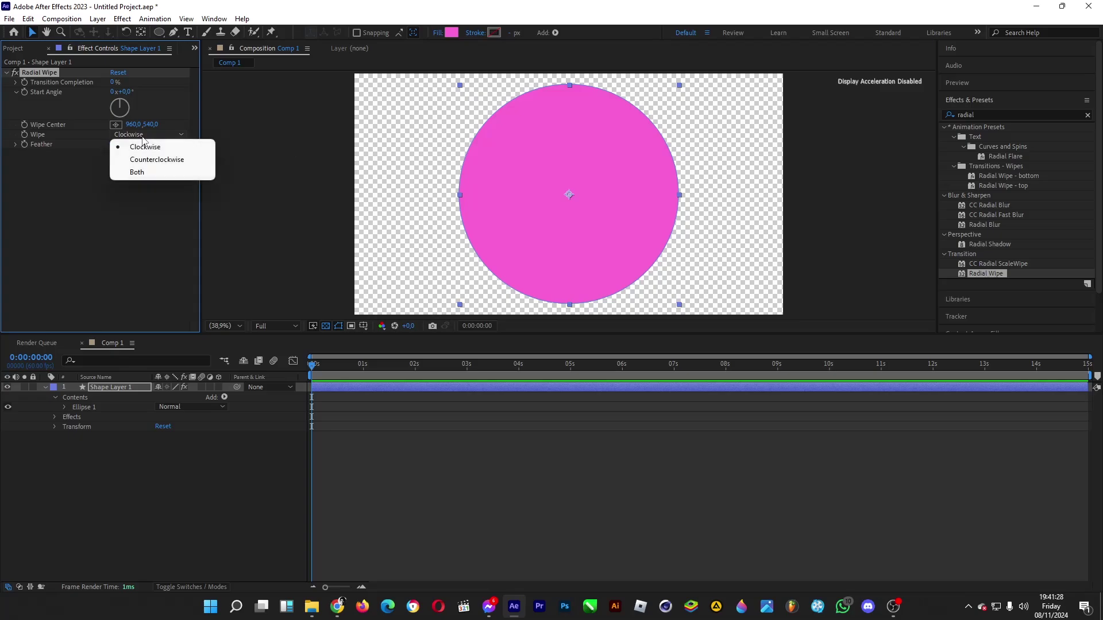
left_click(144, 160)
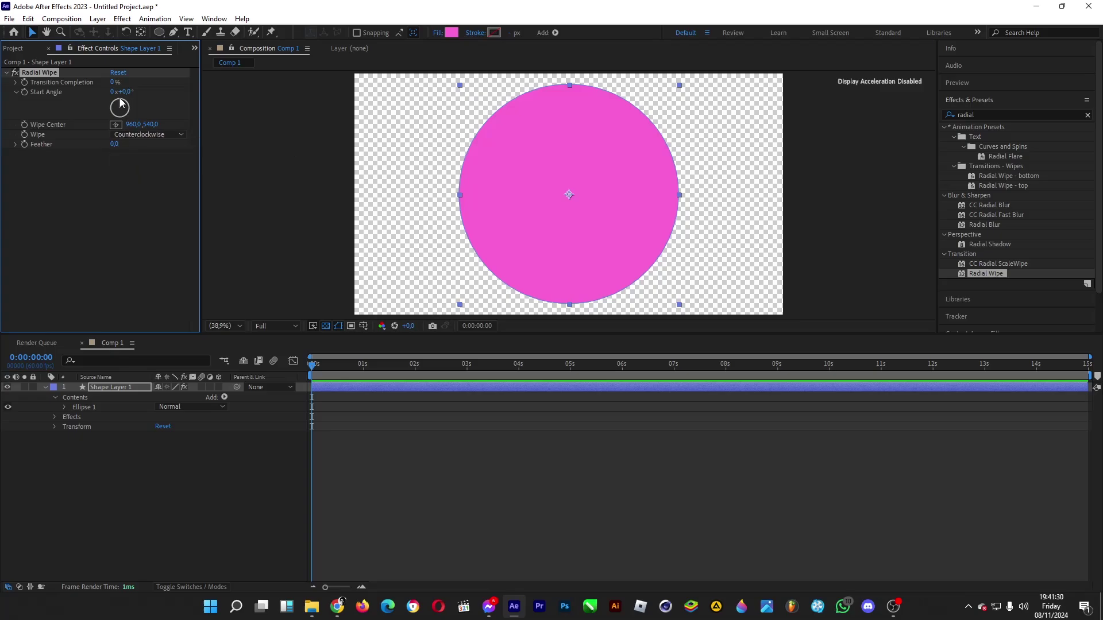
left_click_drag(114, 82, 262, 88)
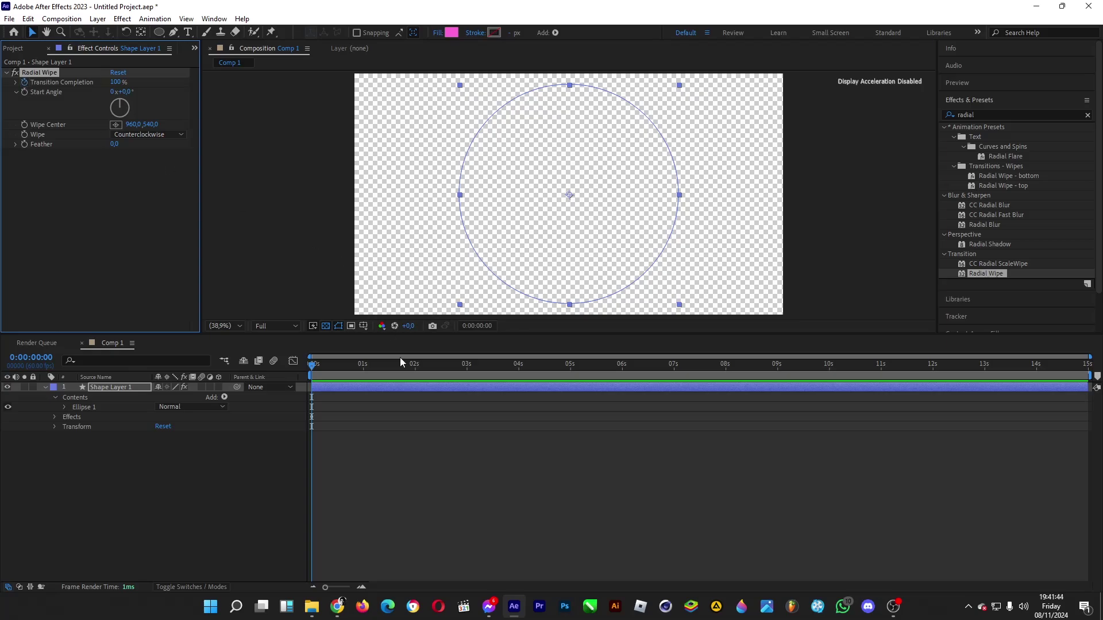
- At 40 frames, set the Radial Wipe Transition Completion to 80%
left_click(361, 587)
left_click(362, 587)
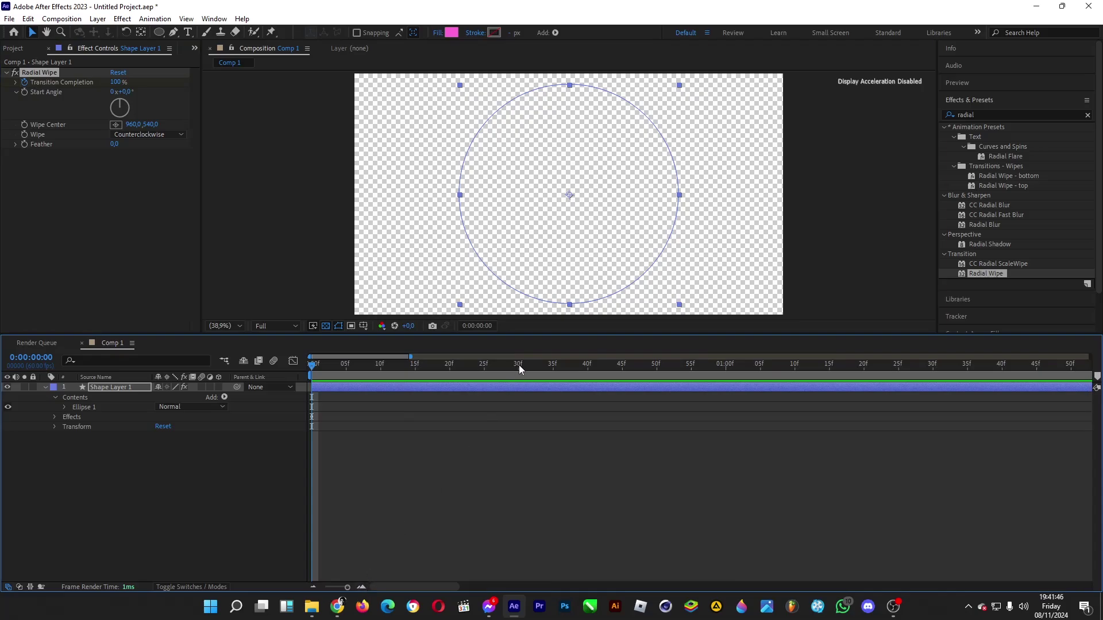
left_click_drag(519, 366, 588, 365)
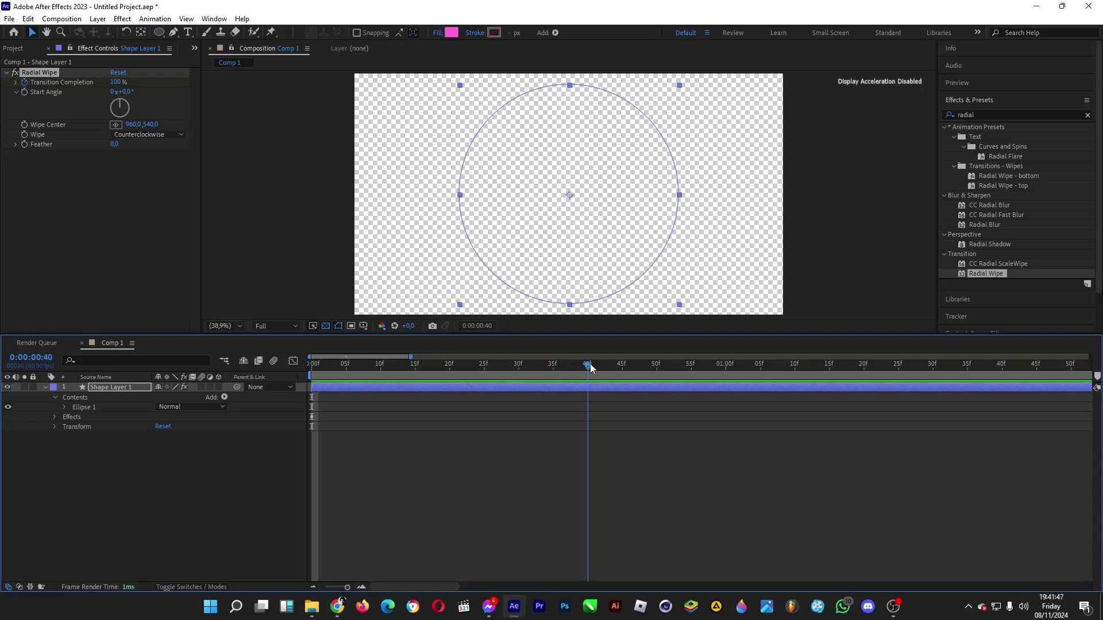
left_click(116, 83)
type("80")
key("Return")
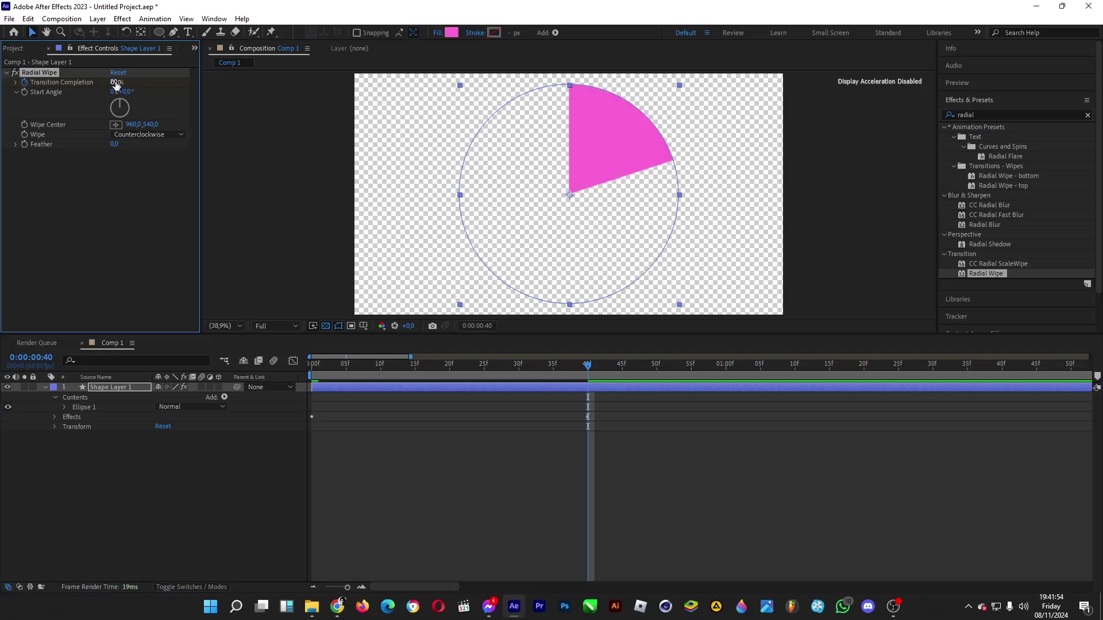
- Try duplicating Shape Layer 1 to start at 40 frames, undo it, and scrub to check the wipe
left_click(123, 388)
key("ctrl+d")
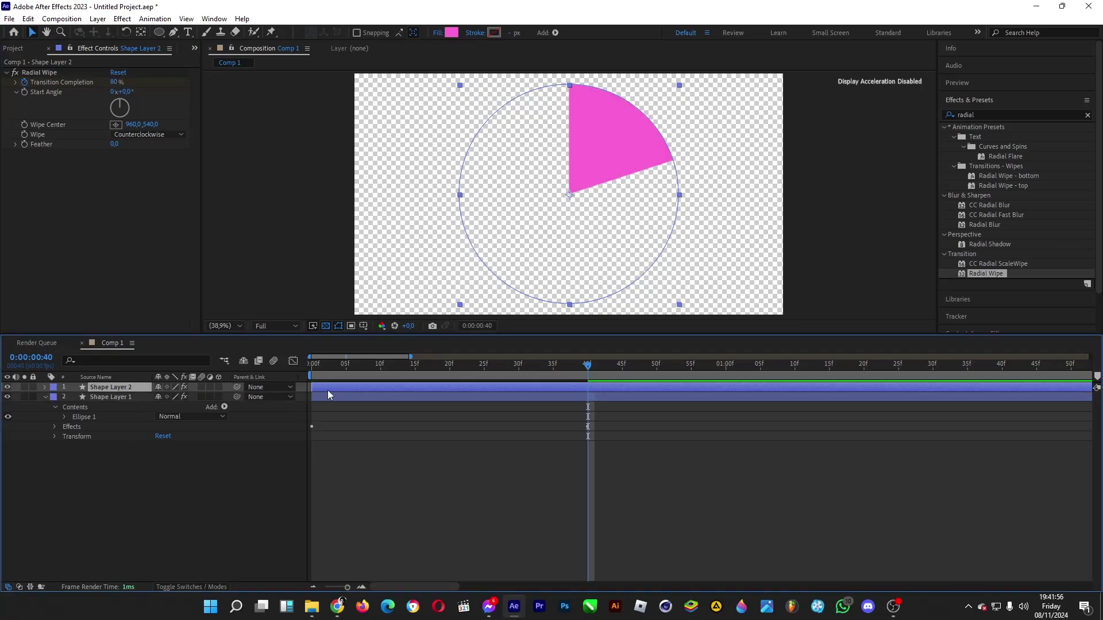
left_click_drag(327, 390, 606, 388)
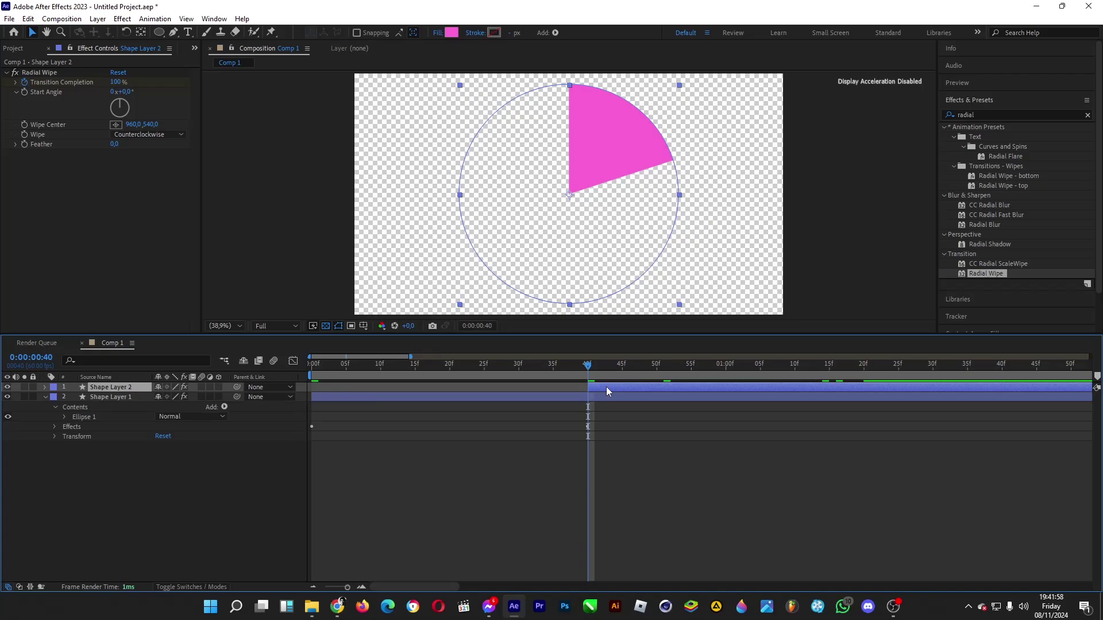
key("ctrl+z")
key("ctrl+z")
left_click_drag(325, 364, 588, 368)
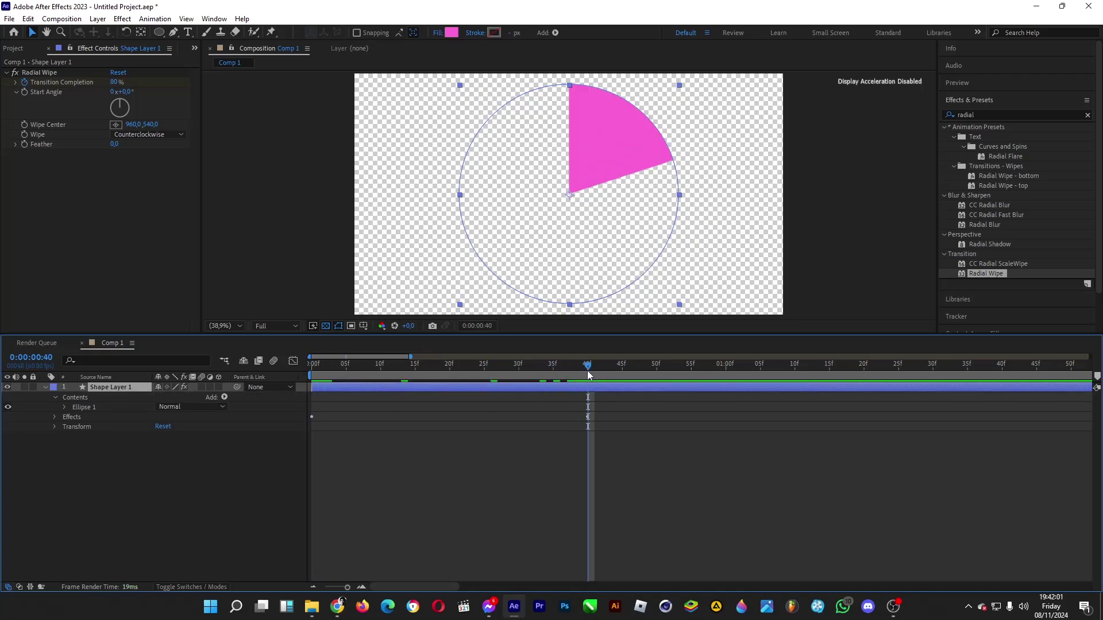
- Keyframe the circle's Scale, setting it to 95% at the start of the timeline
left_click(54, 426)
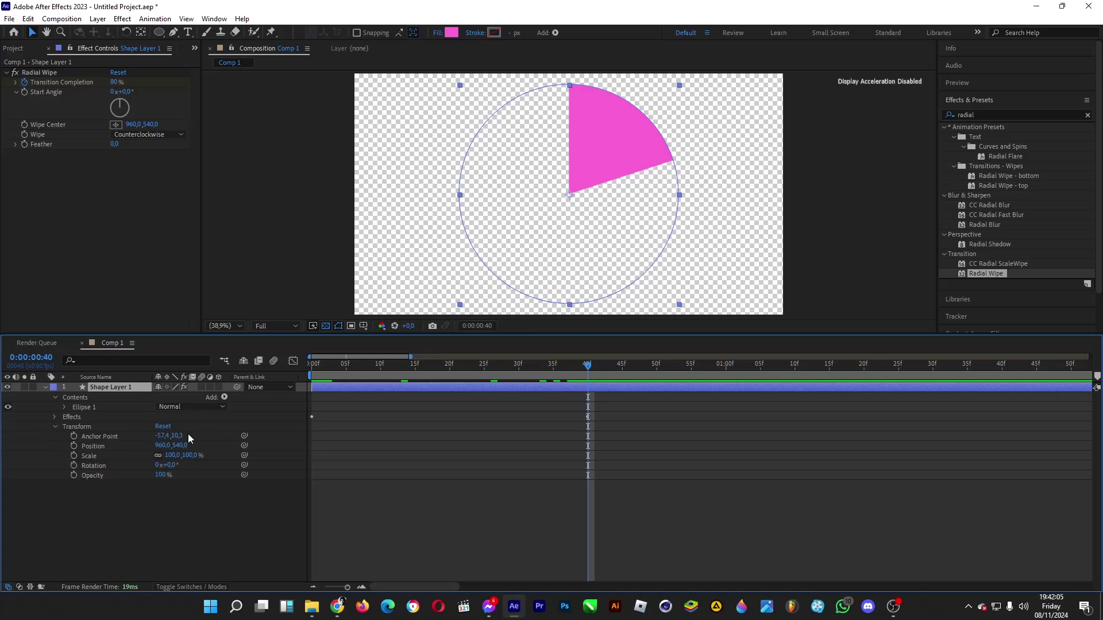
left_click(74, 455)
left_click_drag(326, 368, 312, 367)
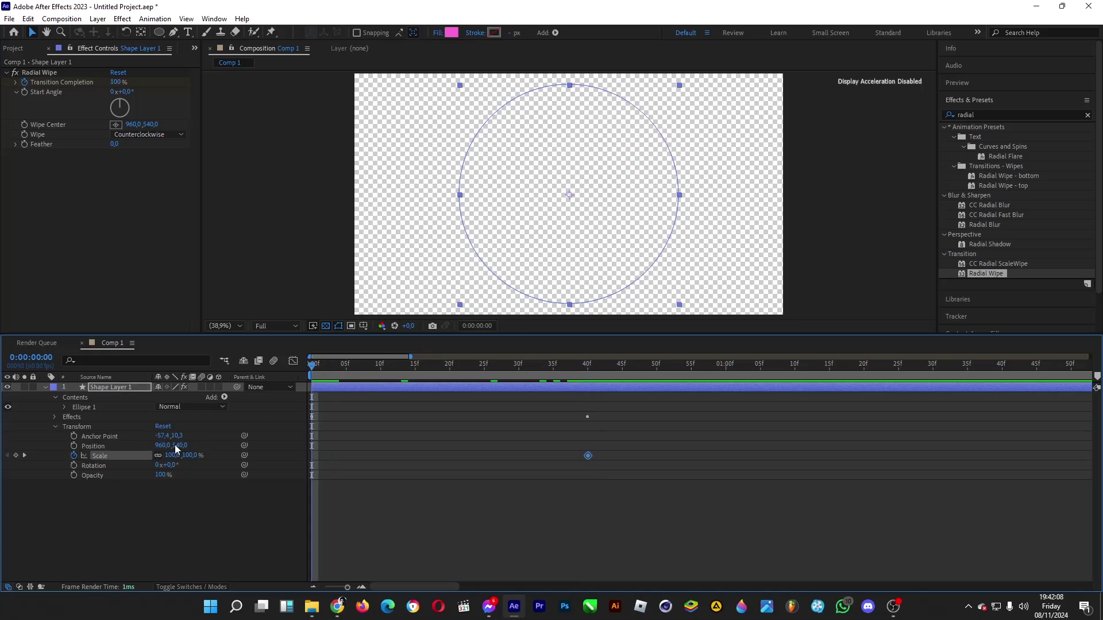
left_click_drag(173, 455, 165, 456)
- Apply Easy Ease to the Scale keyframe at 40 frames
left_click(455, 464)
left_click_drag(618, 441, 588, 455)
right_click(588, 455)
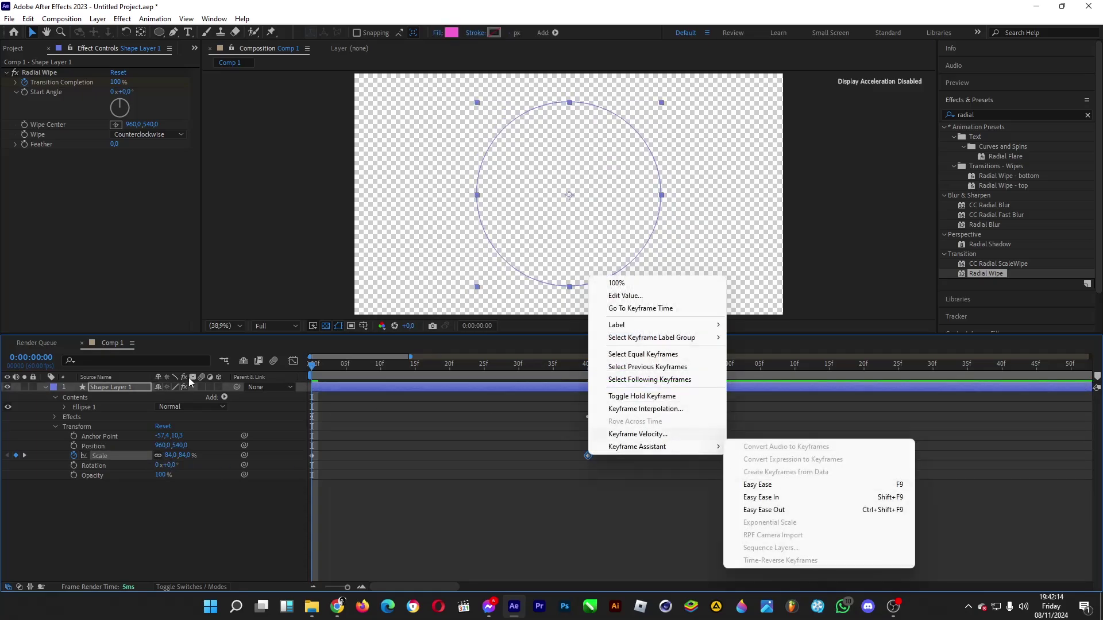
mouse_move(661, 447)
left_click(785, 485)
- Apply Easy Ease to the Radial Wipe Transition Completion keyframe
left_click(55, 416)
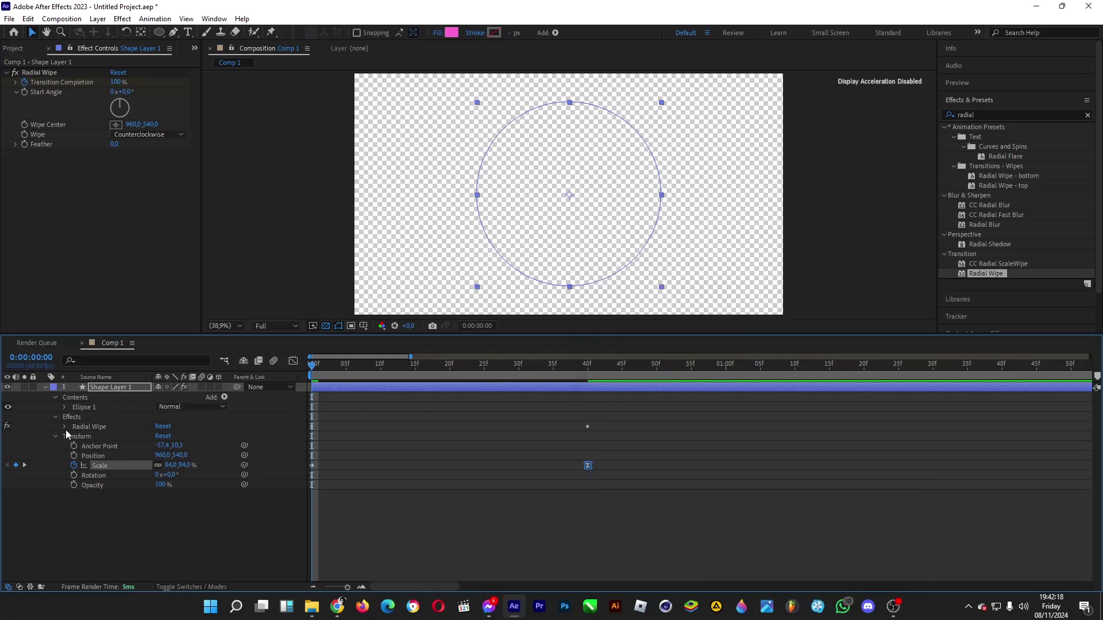
left_click(65, 427)
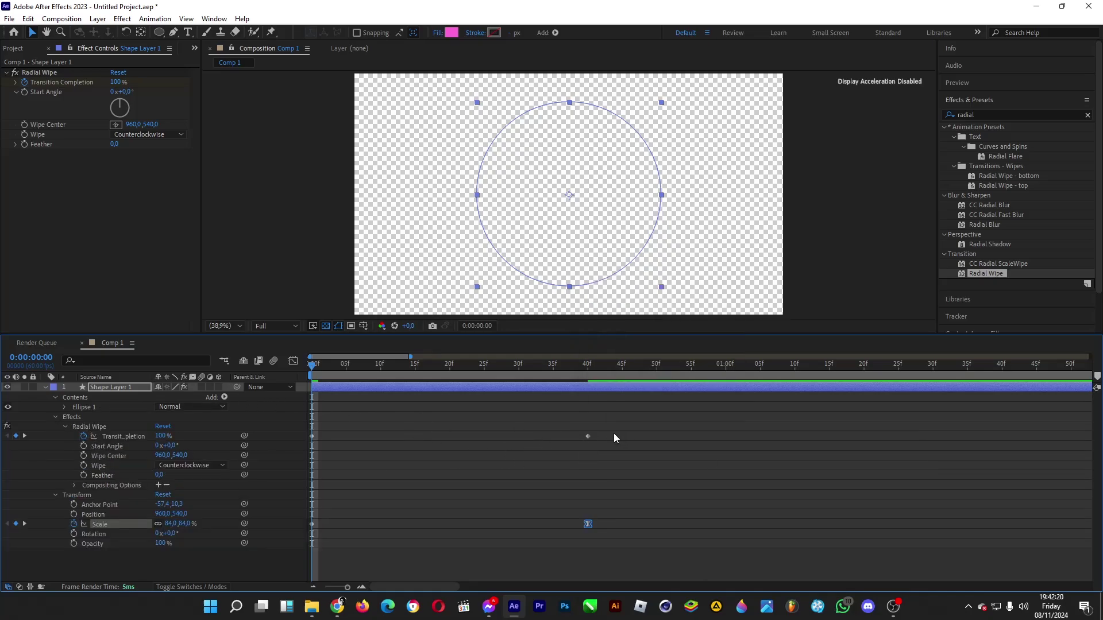
left_click_drag(615, 438, 586, 440)
right_click(587, 438)
mouse_move(617, 435)
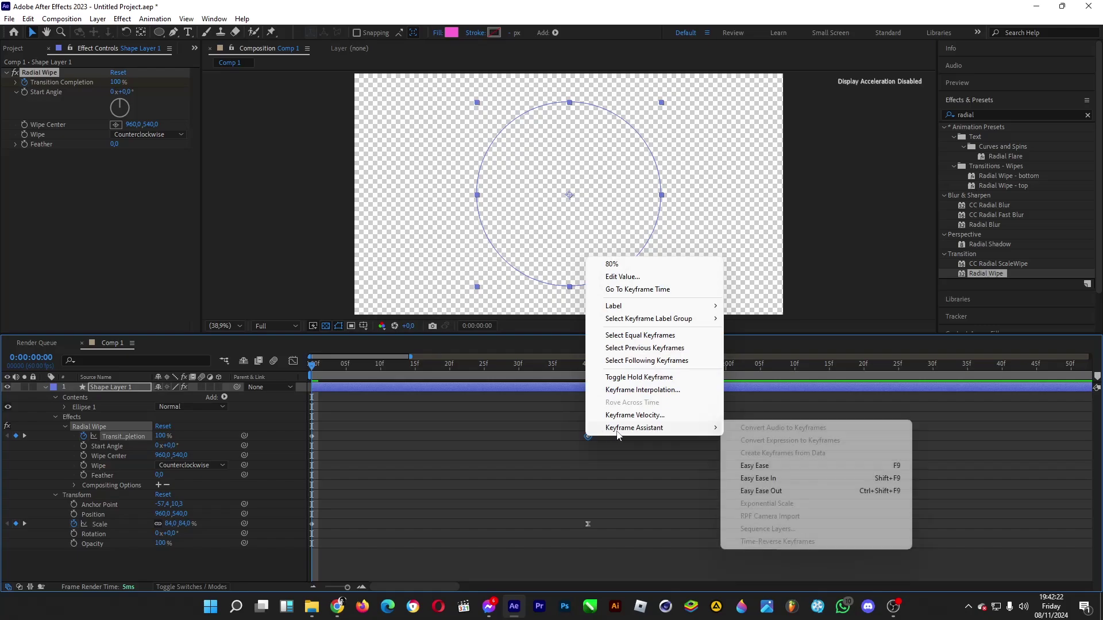
left_click(776, 465)
- Duplicate Shape Layer 1 and make the copy, Shape Layer 2, start at frame 40
left_click(505, 454)
left_click(45, 387)
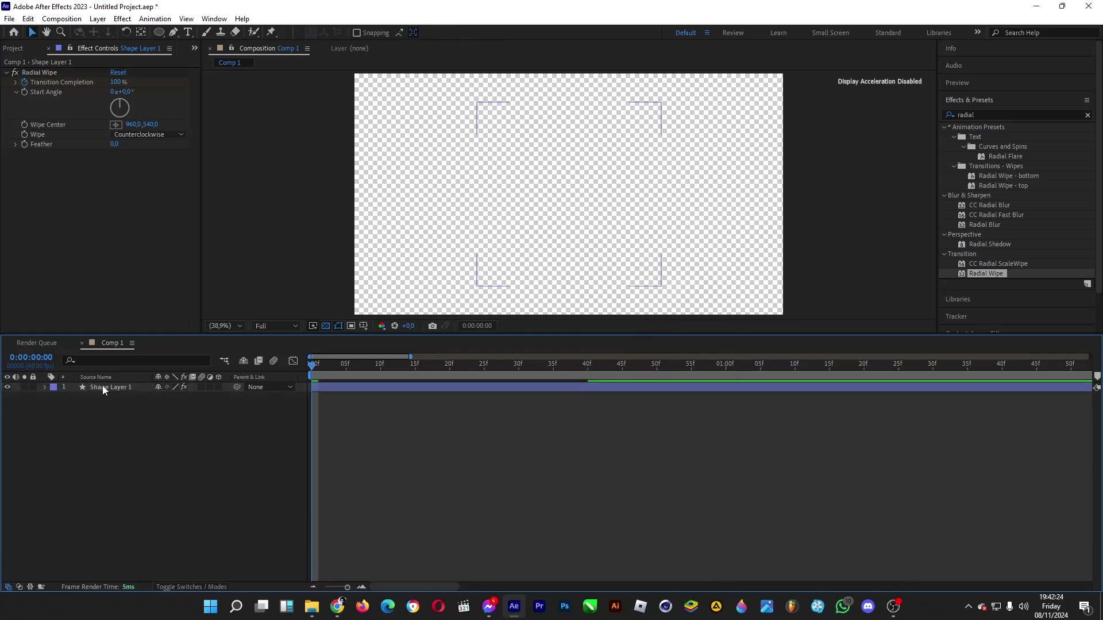
left_click(103, 388)
key("ctrl+d")
left_click_drag(423, 366, 588, 374)
left_click_drag(323, 388, 595, 387)
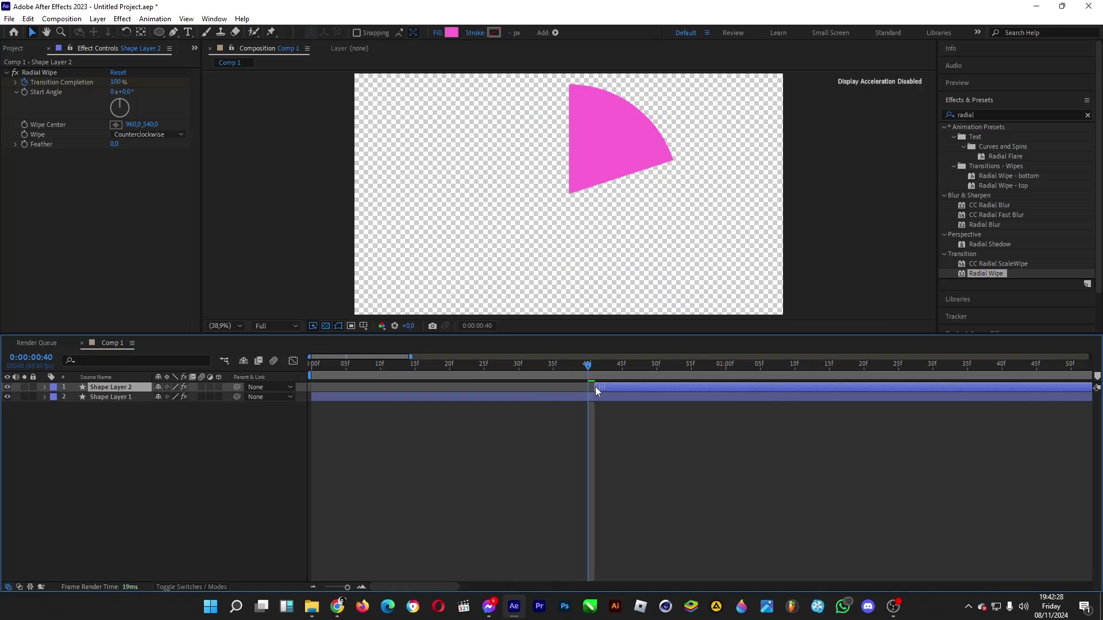
- Fill Shape Layer 2 with green 94FB66
left_click(453, 33)
left_click(434, 172)
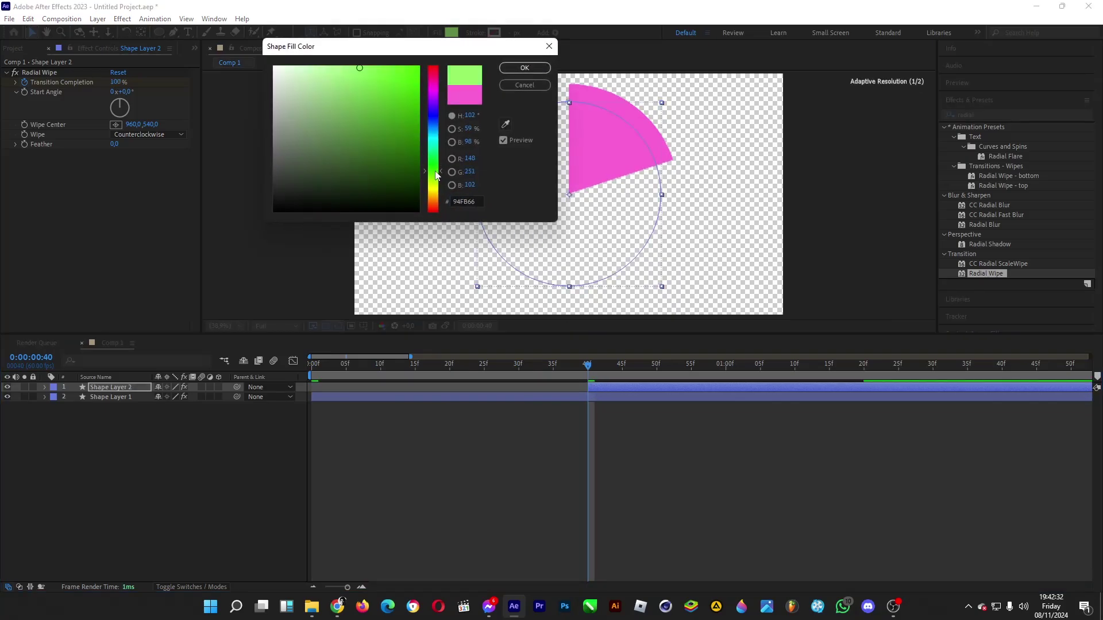
left_click(525, 69)
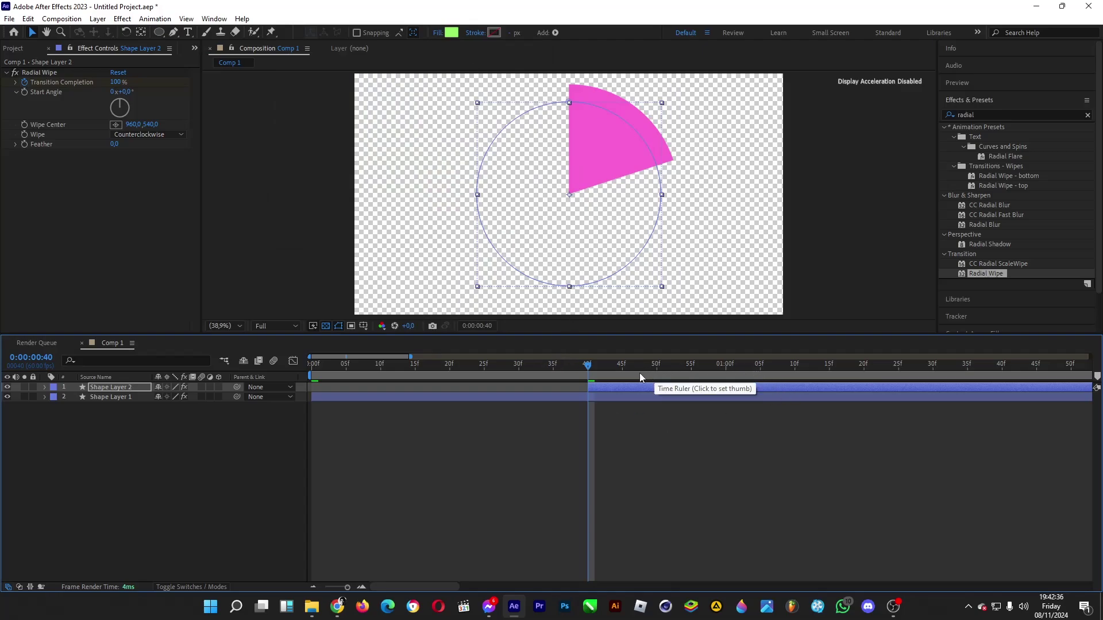
left_click_drag(640, 374, 863, 370)
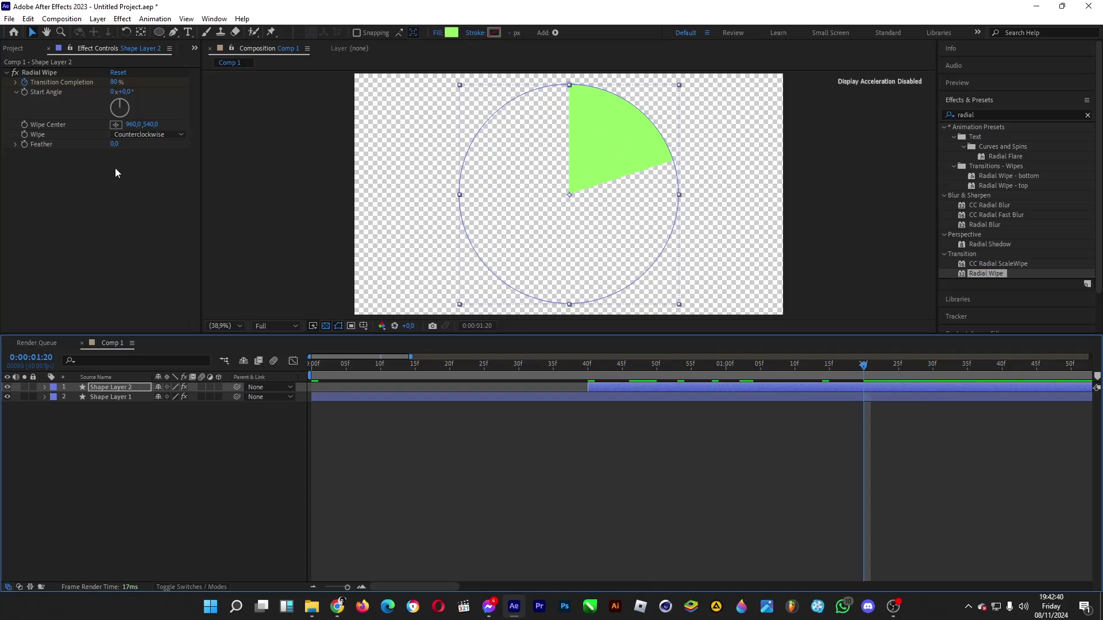
- Set the green wedge's Radial Wipe to 70% Transition Completion and a 72° Start Angle
left_click(113, 83)
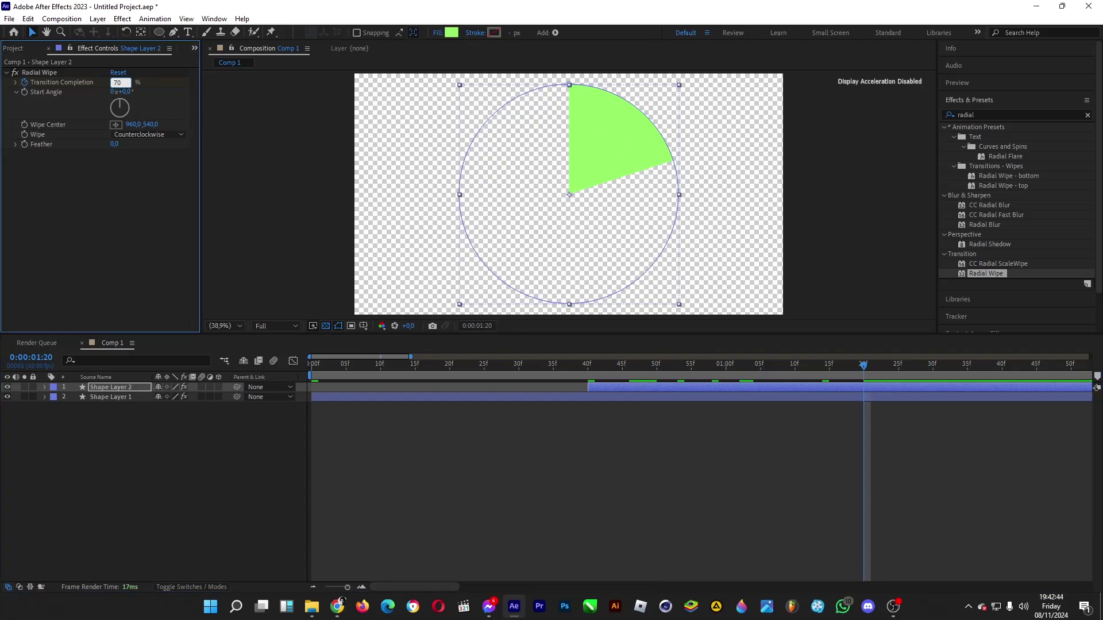
key("Return")
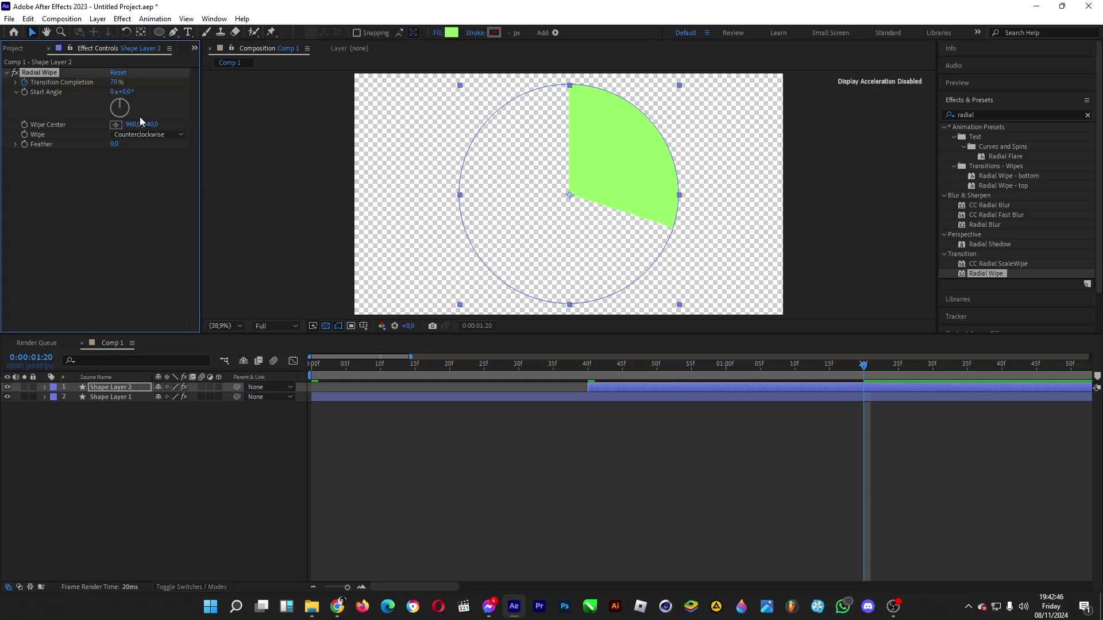
left_click(126, 92)
key("Return")
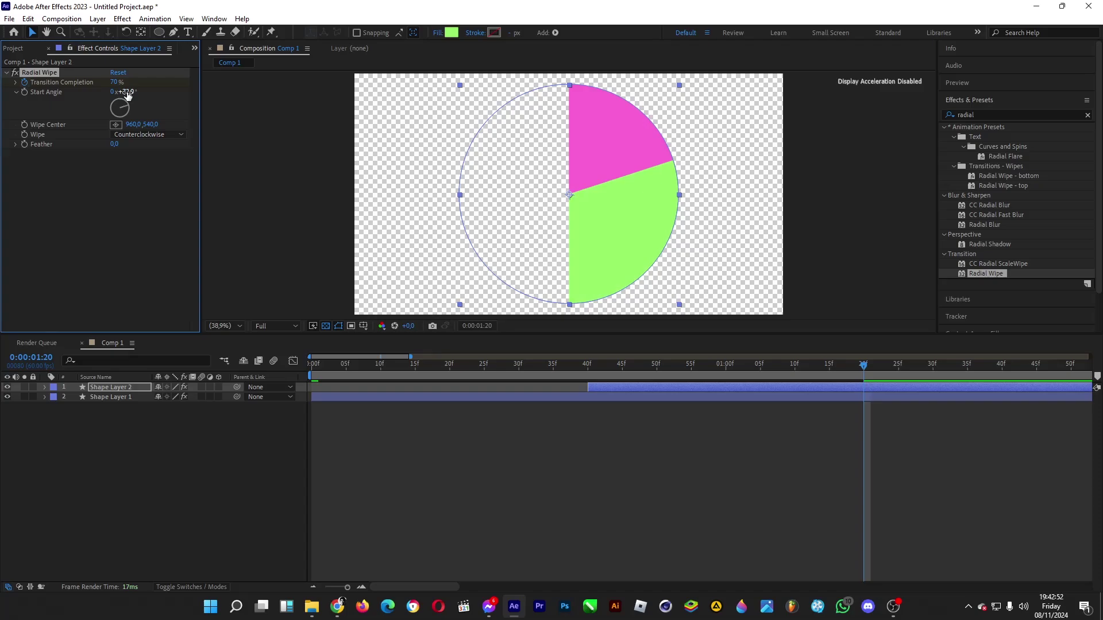
- Keyframe Shape Layer 2's Scale at 104% at 1:20
left_click(45, 387)
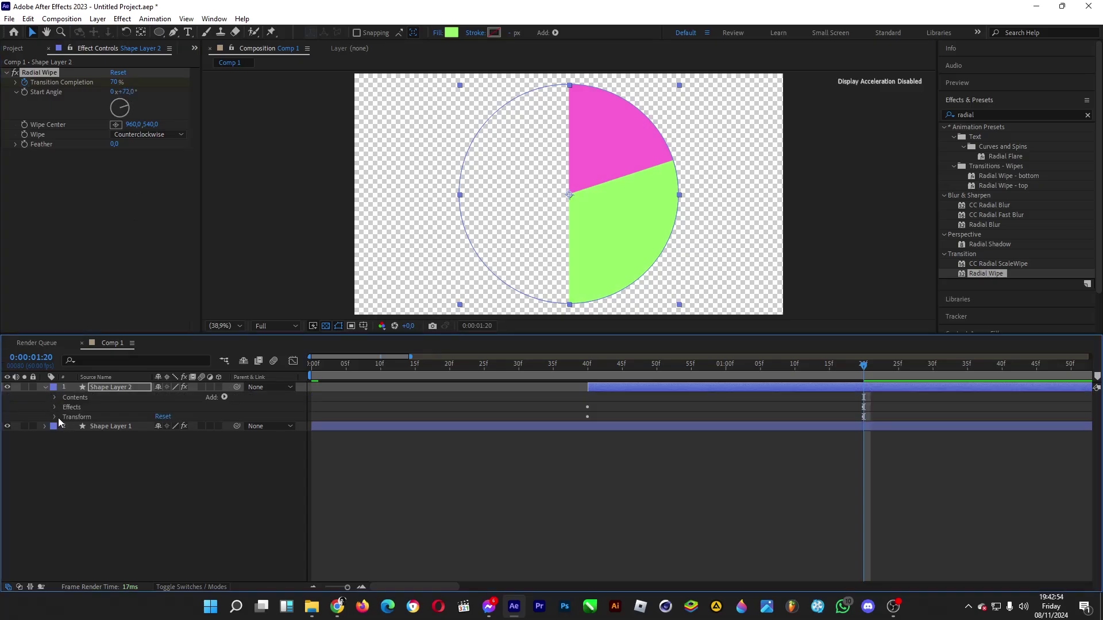
left_click(54, 418)
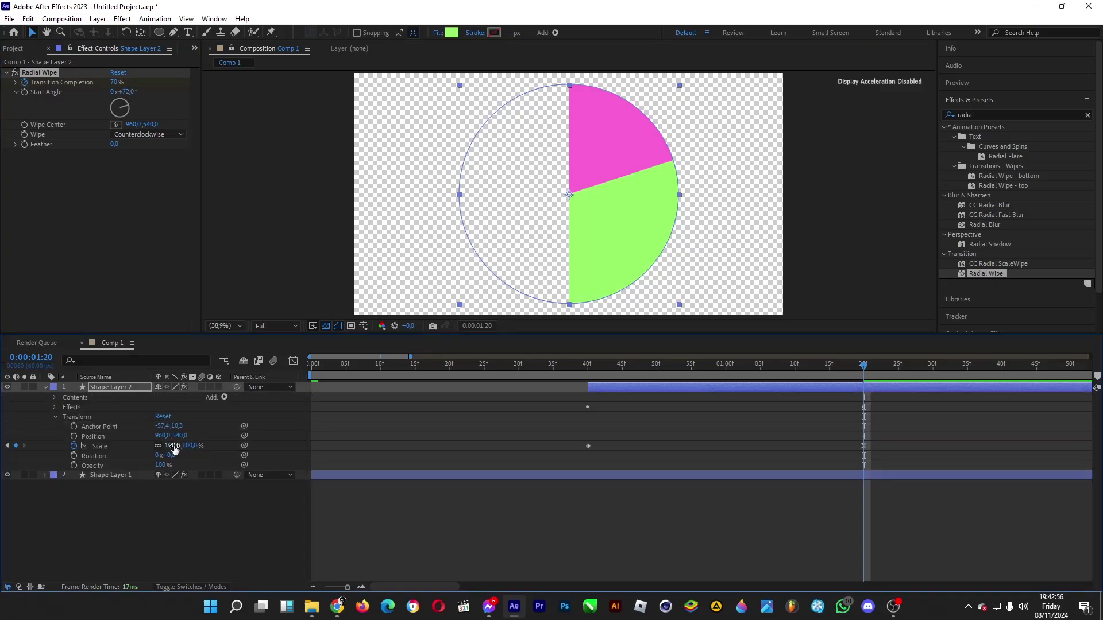
left_click_drag(175, 446, 175, 446)
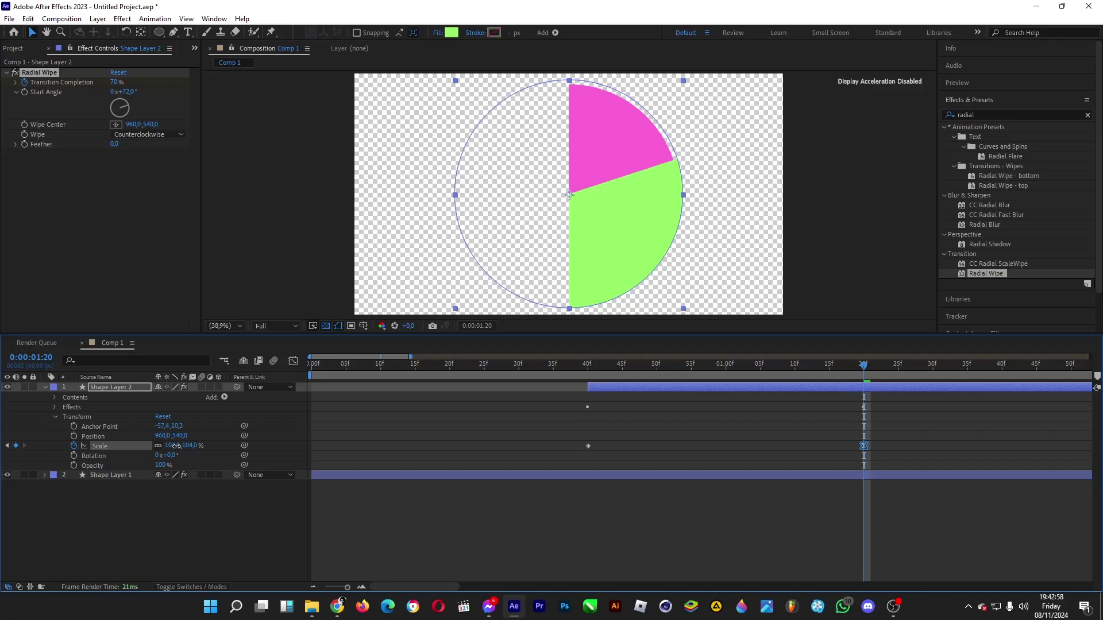
left_click(460, 405)
left_click(143, 389)
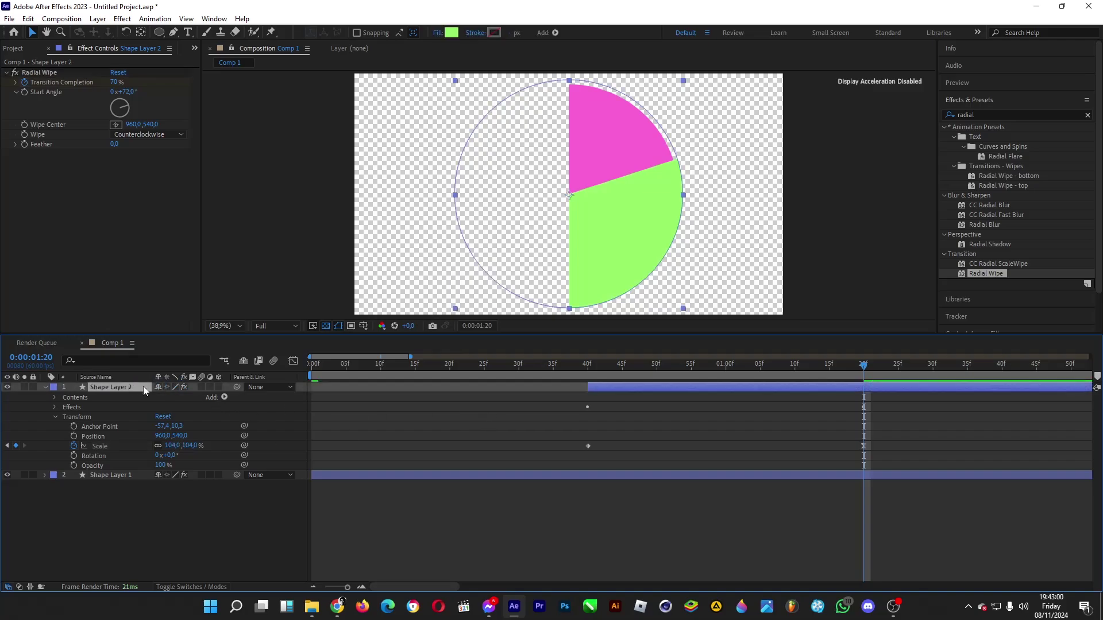
- Duplicate Shape Layer 2 as Shape Layer 3, starting at the current time
key("ctrl+d")
left_click_drag(598, 387, 873, 390)
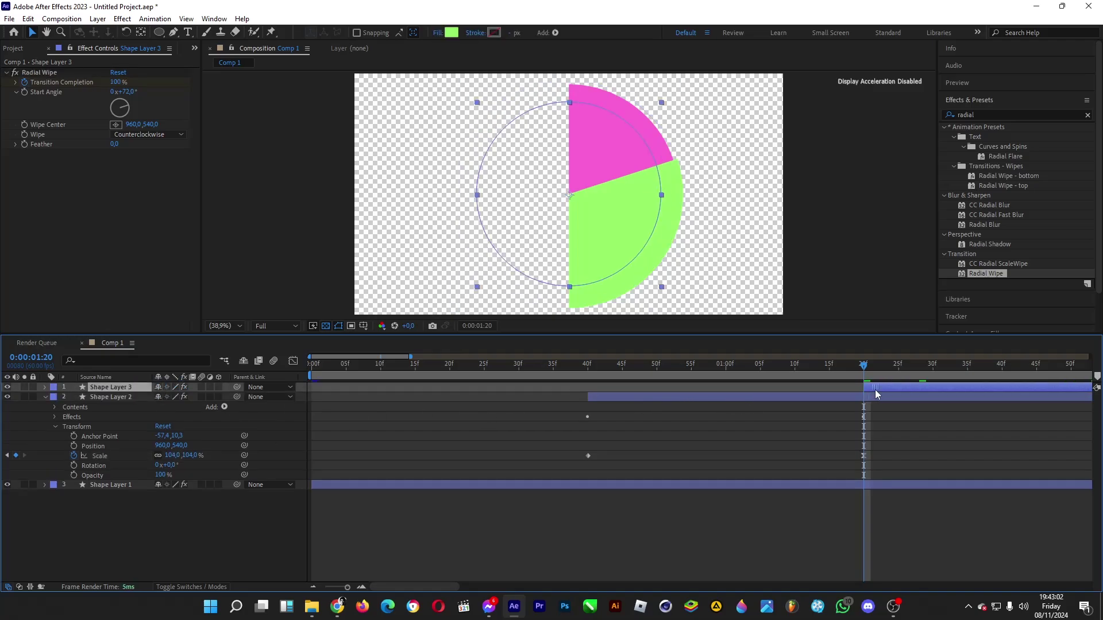
left_click_drag(427, 588, 451, 581)
left_click_drag(679, 375, 949, 370)
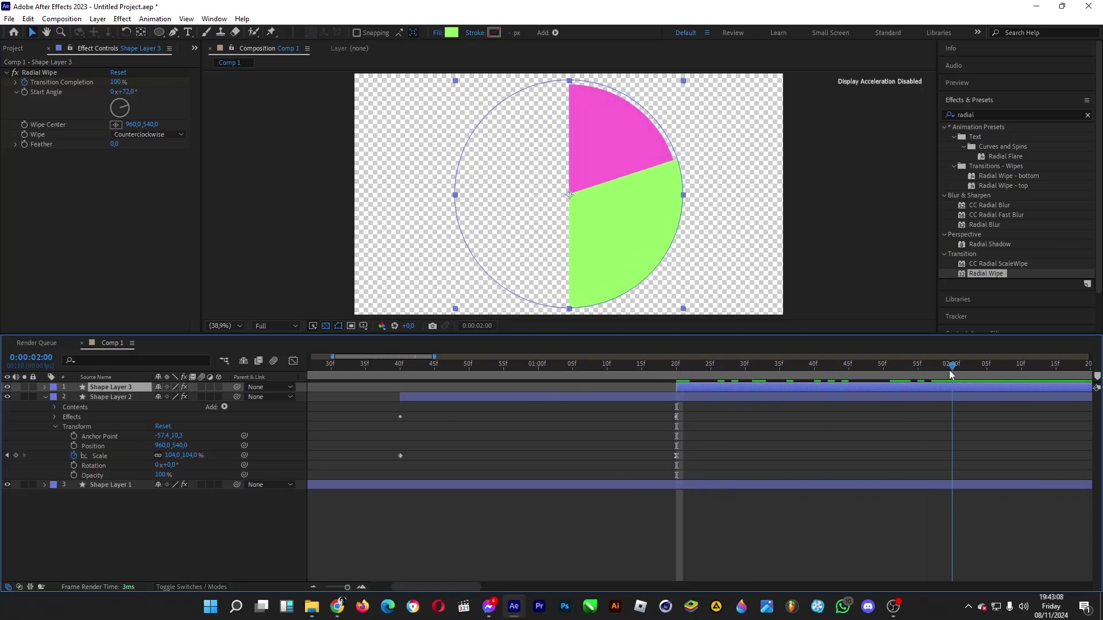
- Make Shape Layer 3 cyan, with a 180° wipe Start Angle and 75% Transition Completion
left_click(452, 32)
left_click(434, 137)
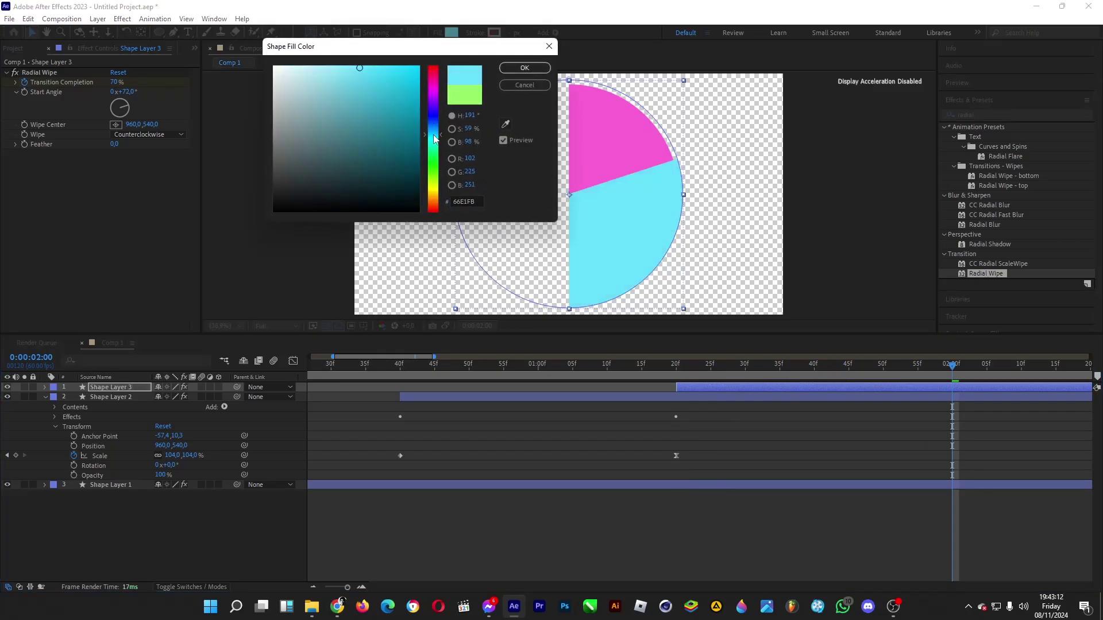
left_click(523, 67)
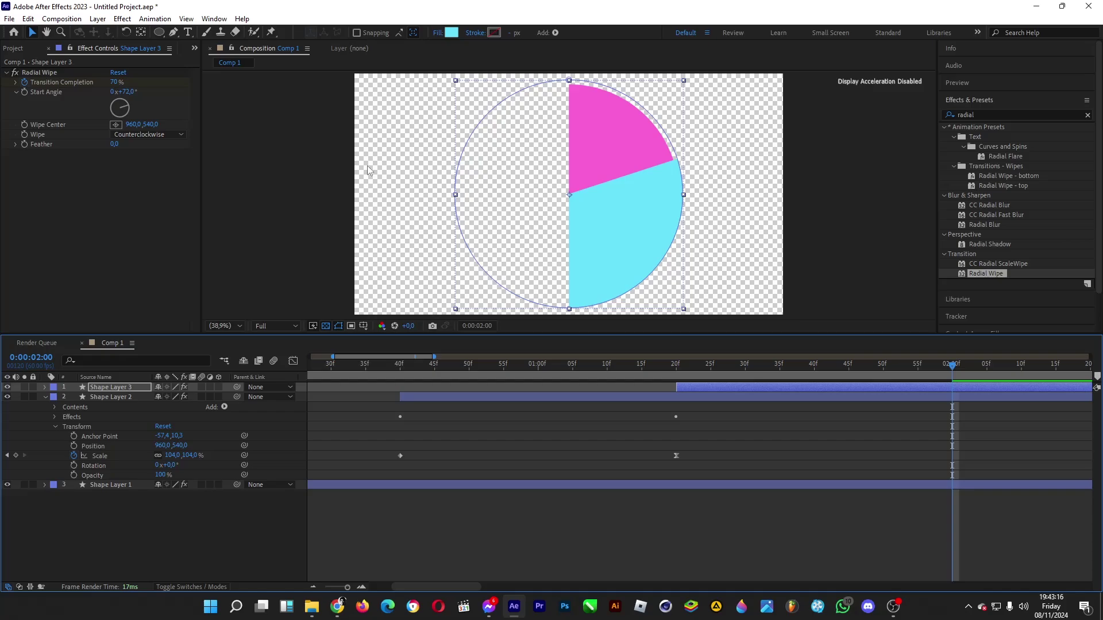
left_click(128, 92)
type("1")
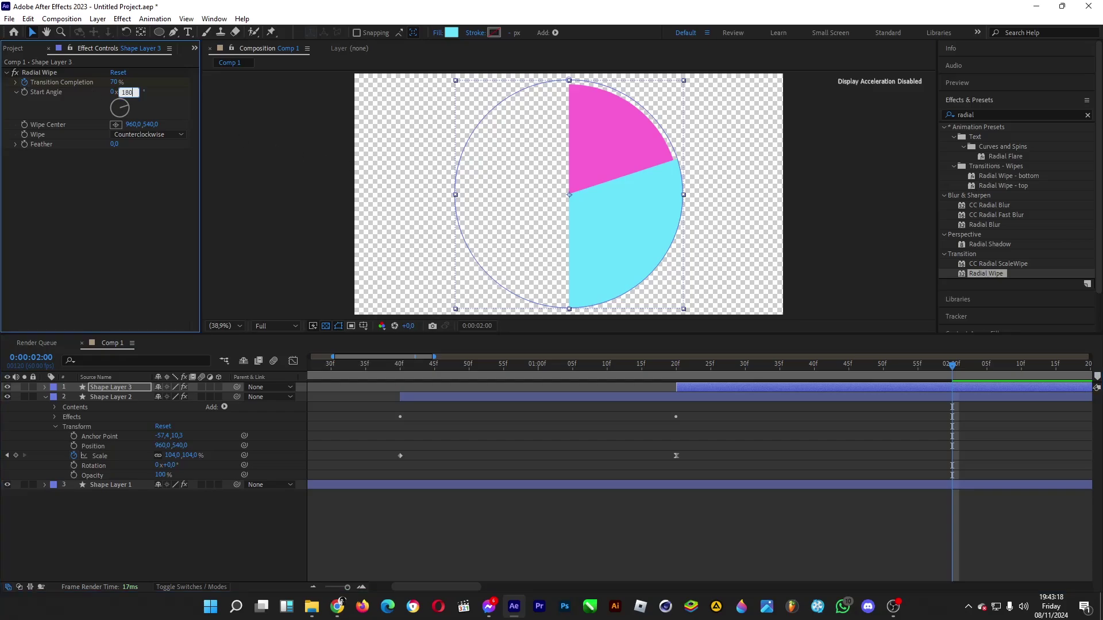
type("80")
key("Return")
left_click(115, 82)
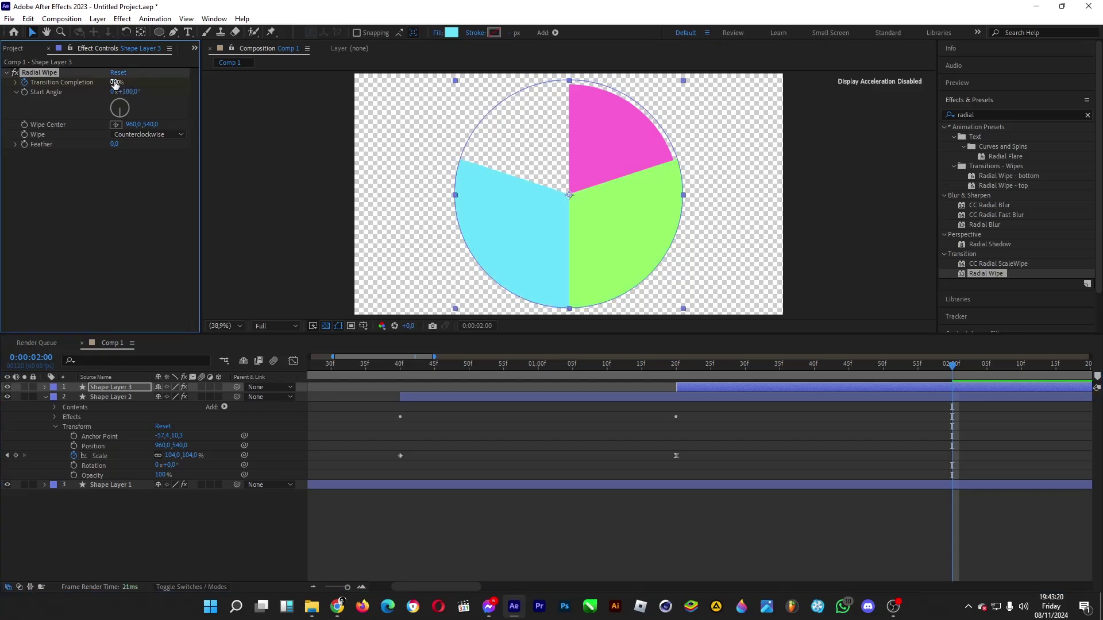
type("75")
key("Return")
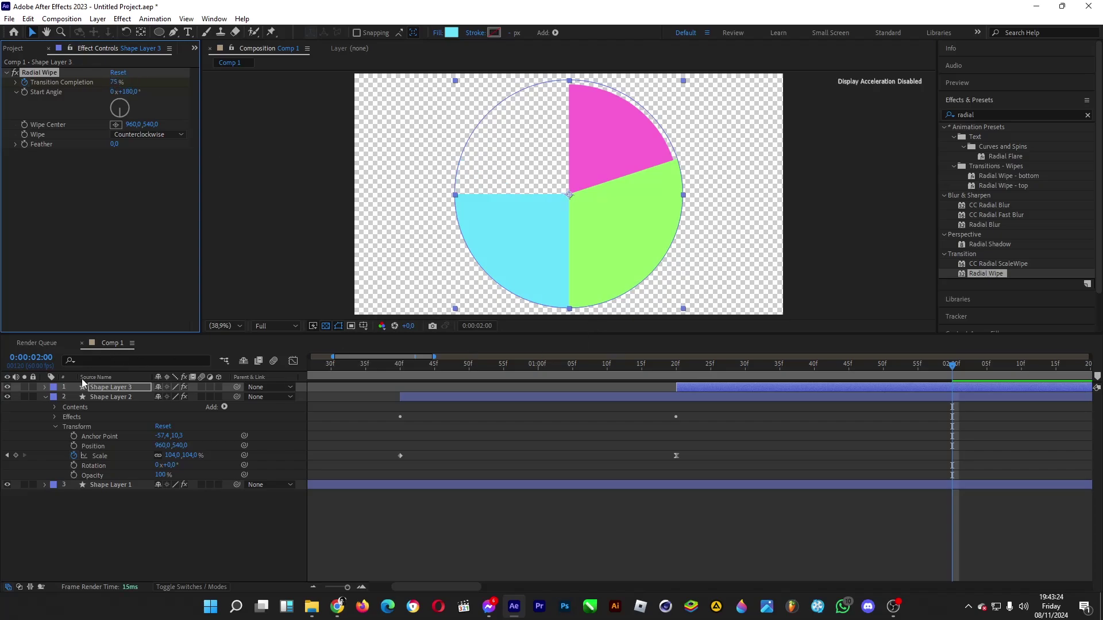
- Scale Shape Layer 3 to 91% and duplicate it as Shape Layer 4
left_click(46, 387)
left_click(55, 417)
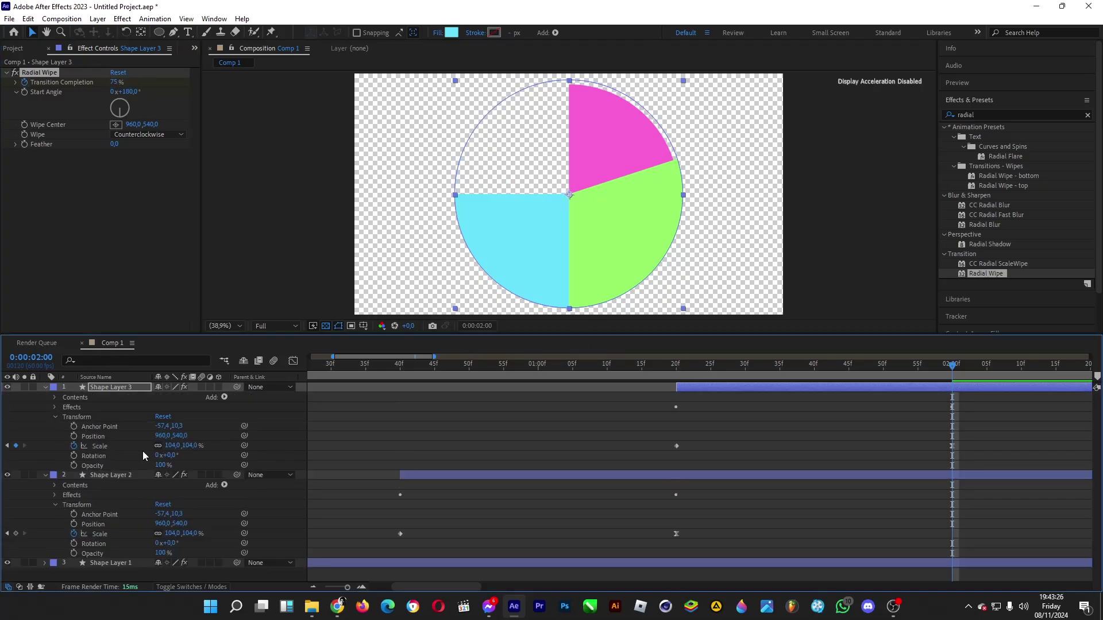
left_click_drag(187, 446, 176, 446)
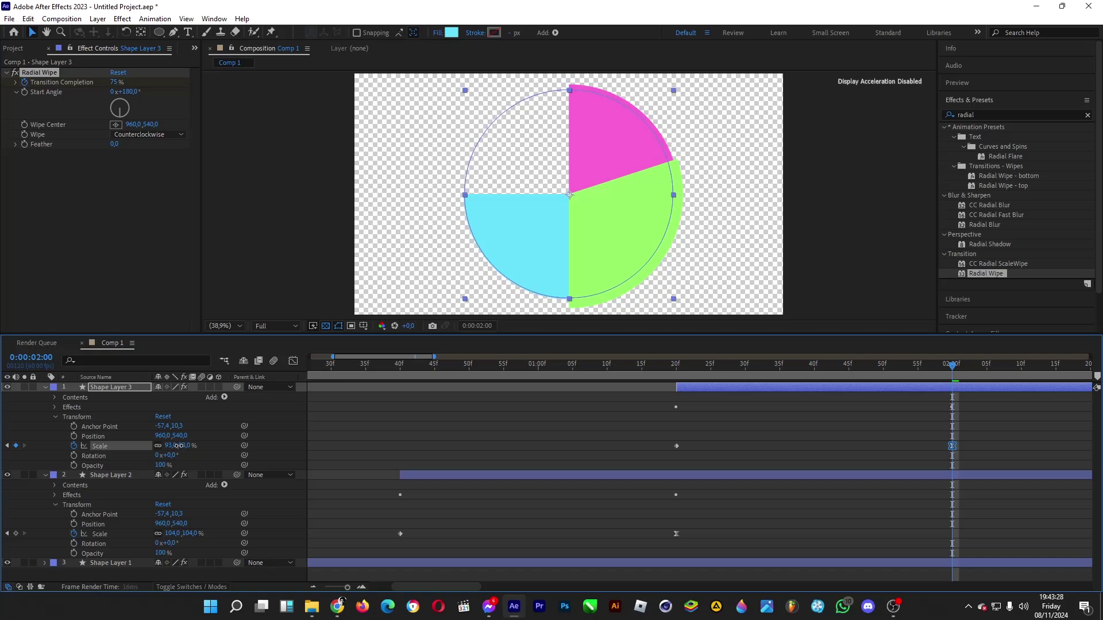
left_click(357, 408)
left_click(136, 389)
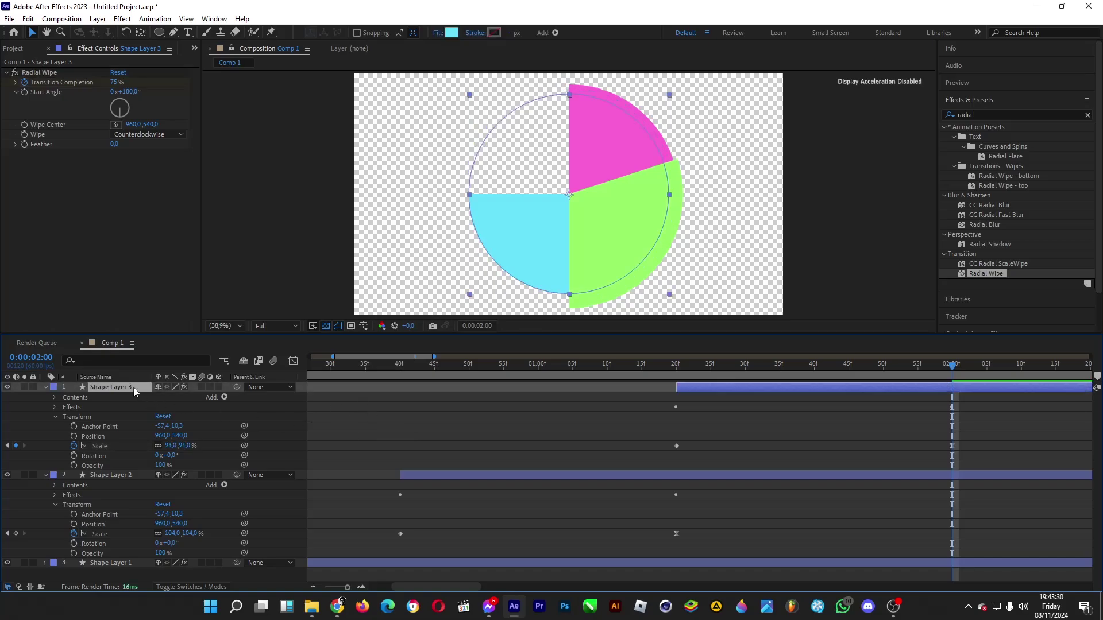
key("ctrl+d")
- Shift Shape Layer 4 later in time and fill it yellow FBDD66
left_click_drag(684, 389, 957, 386)
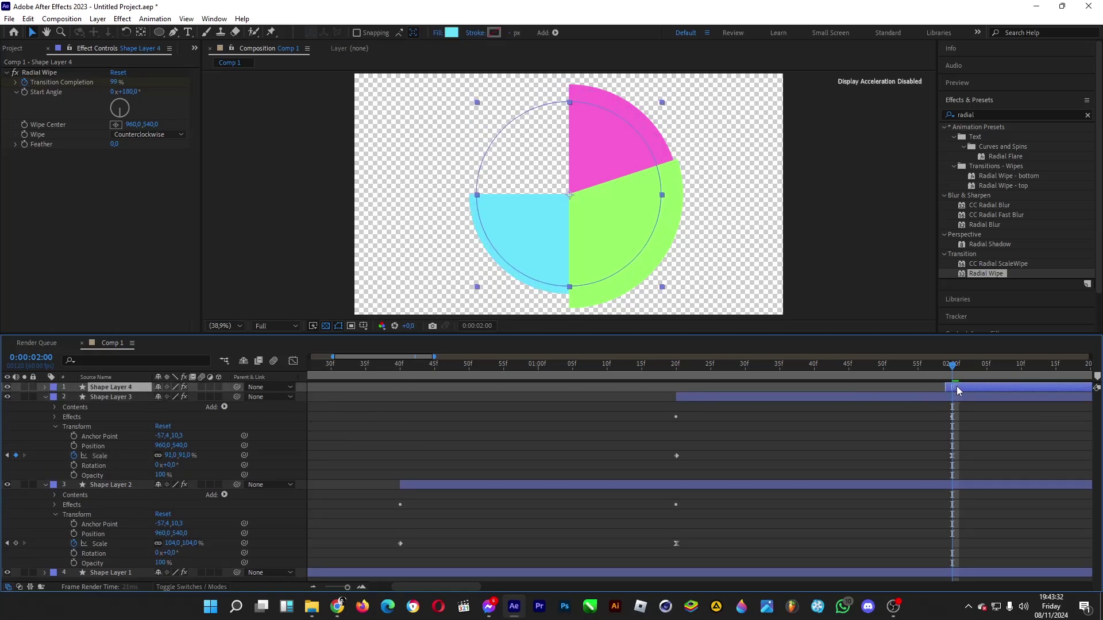
left_click_drag(468, 583, 510, 585)
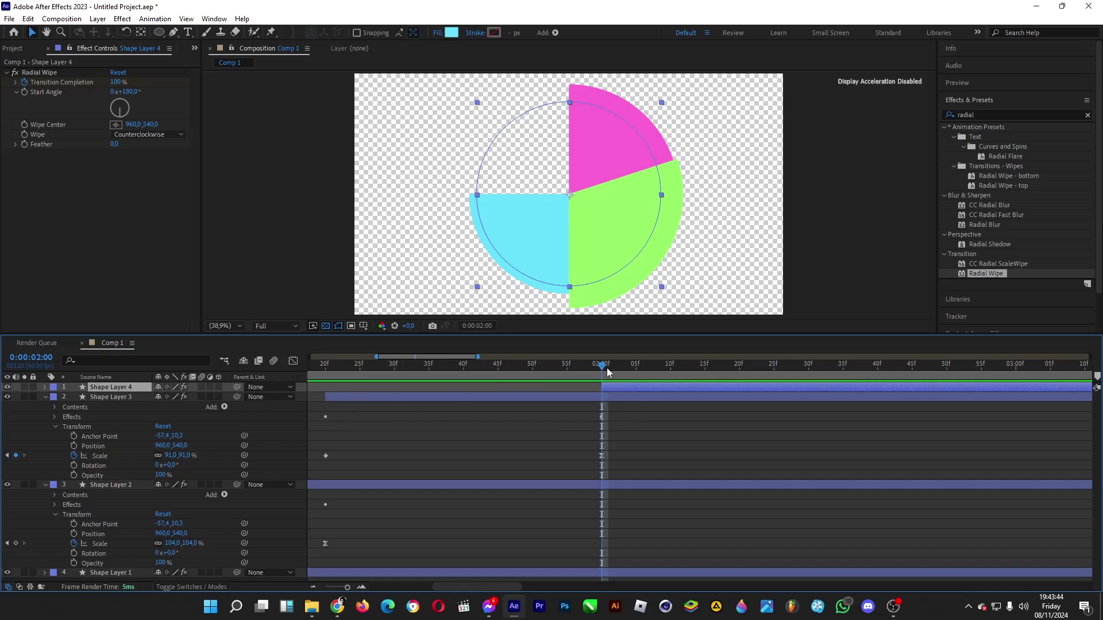
left_click_drag(602, 368, 877, 373)
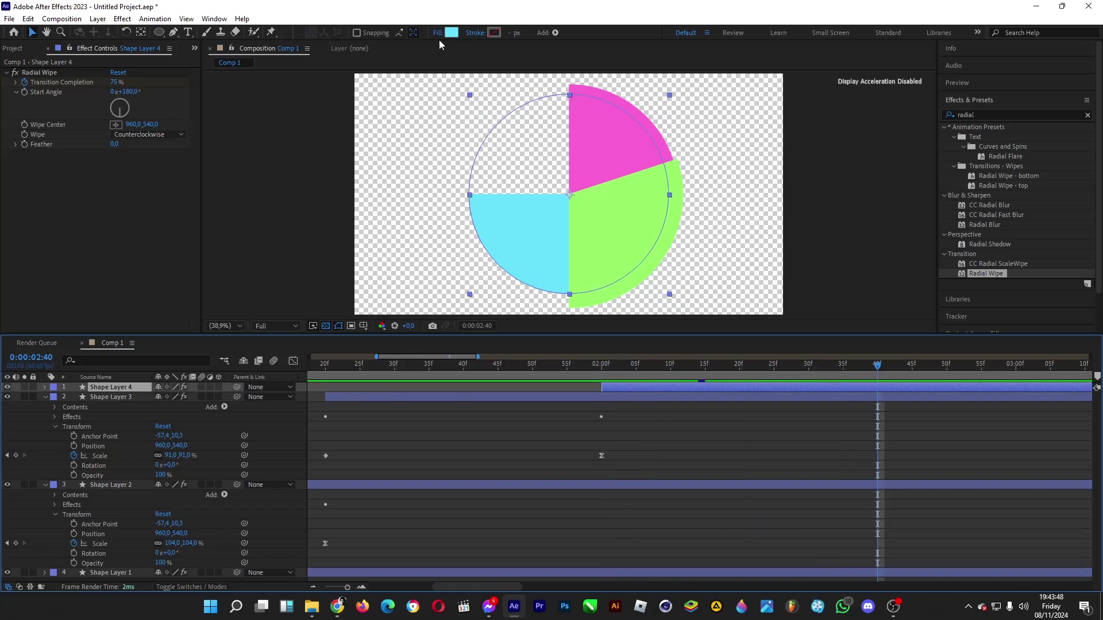
left_click(452, 32)
left_click(433, 192)
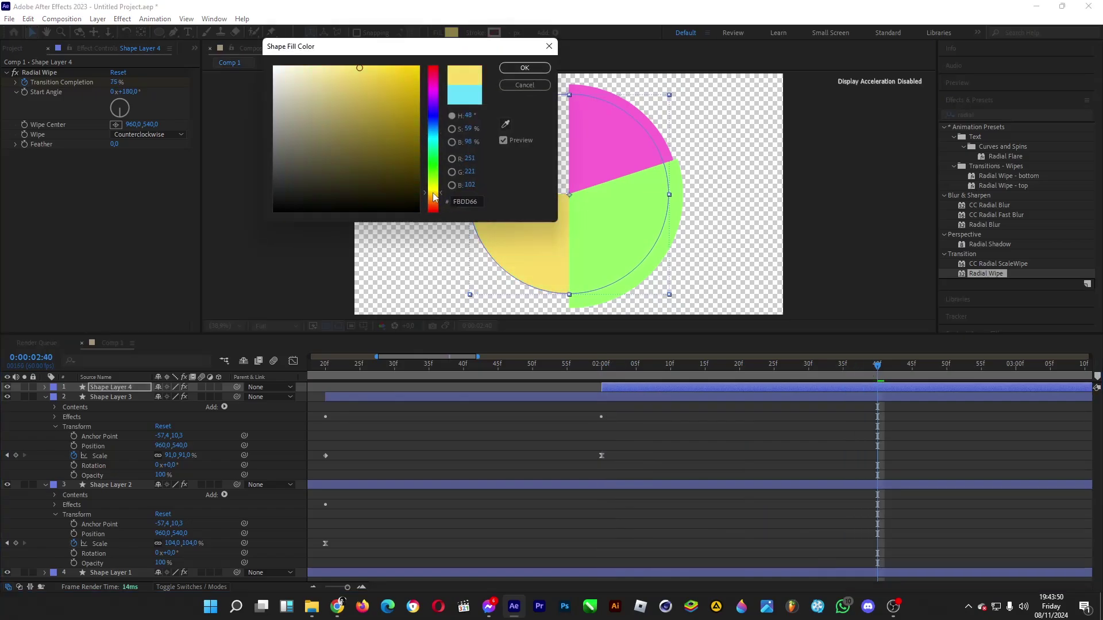
left_click(522, 68)
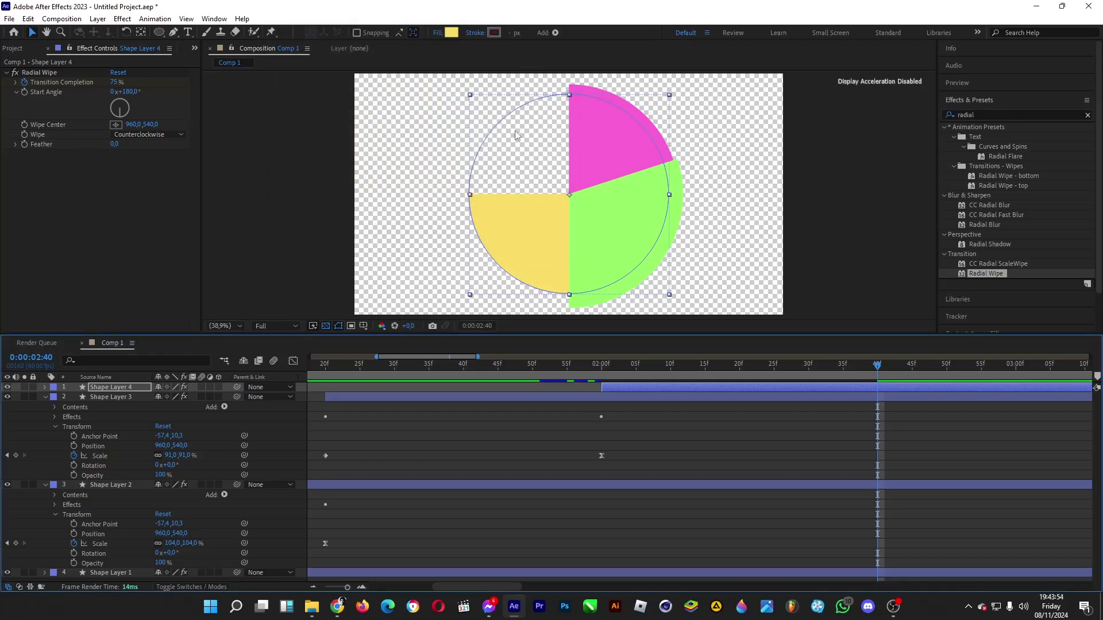
- Set Shape Layer 4's Radial Wipe to 85% Transition Completion and a 270° Start Angle
left_click(117, 83)
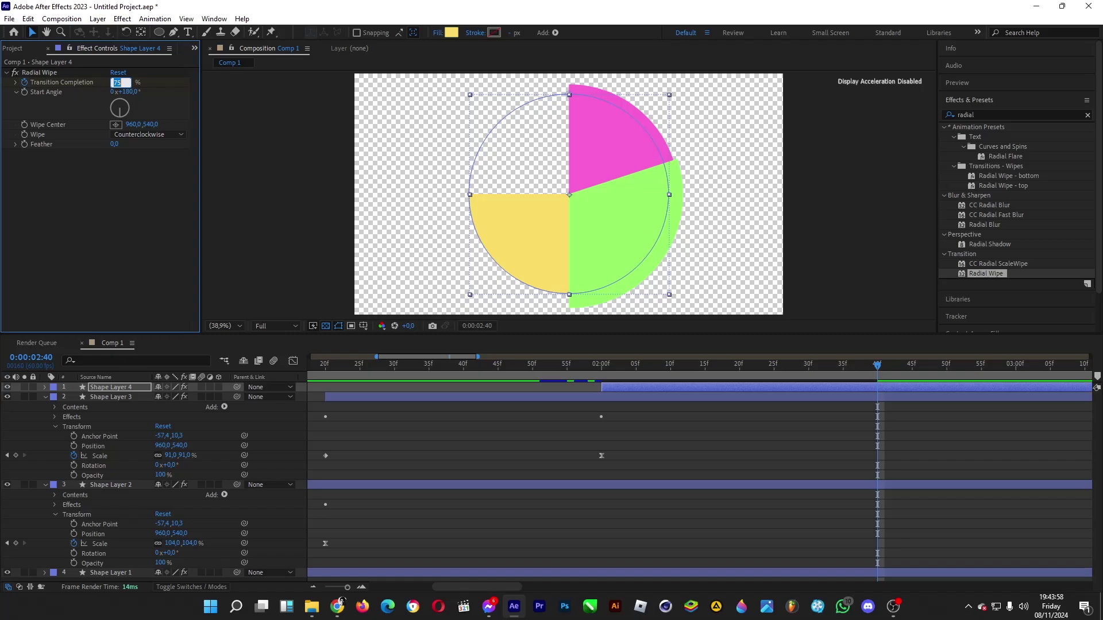
type("85")
key("Return")
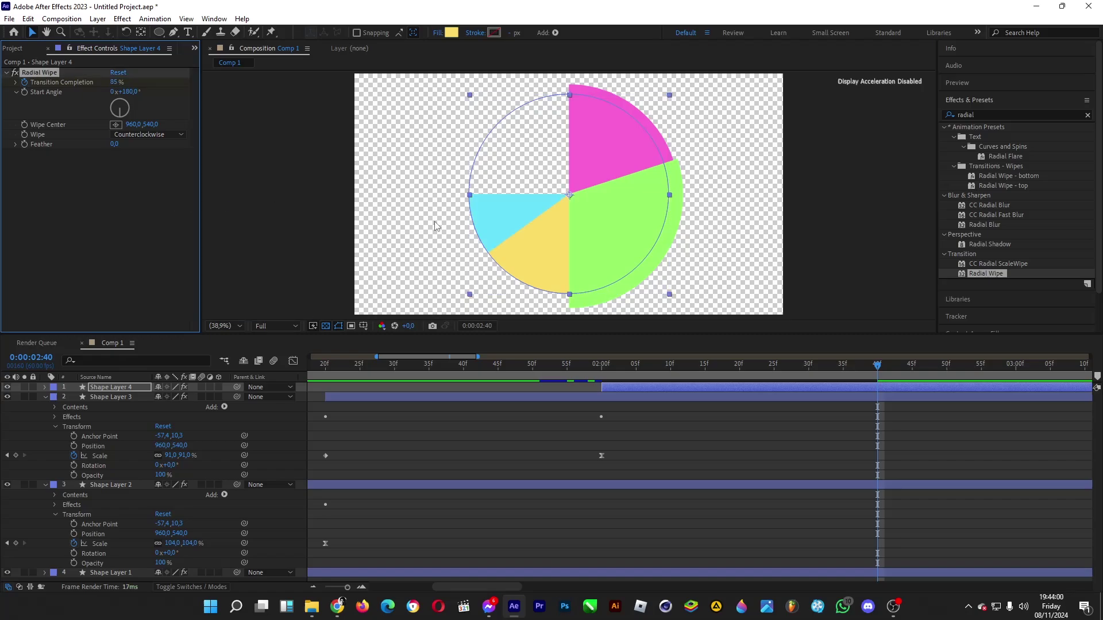
left_click(134, 92)
type("28")
type("0")
key("Return")
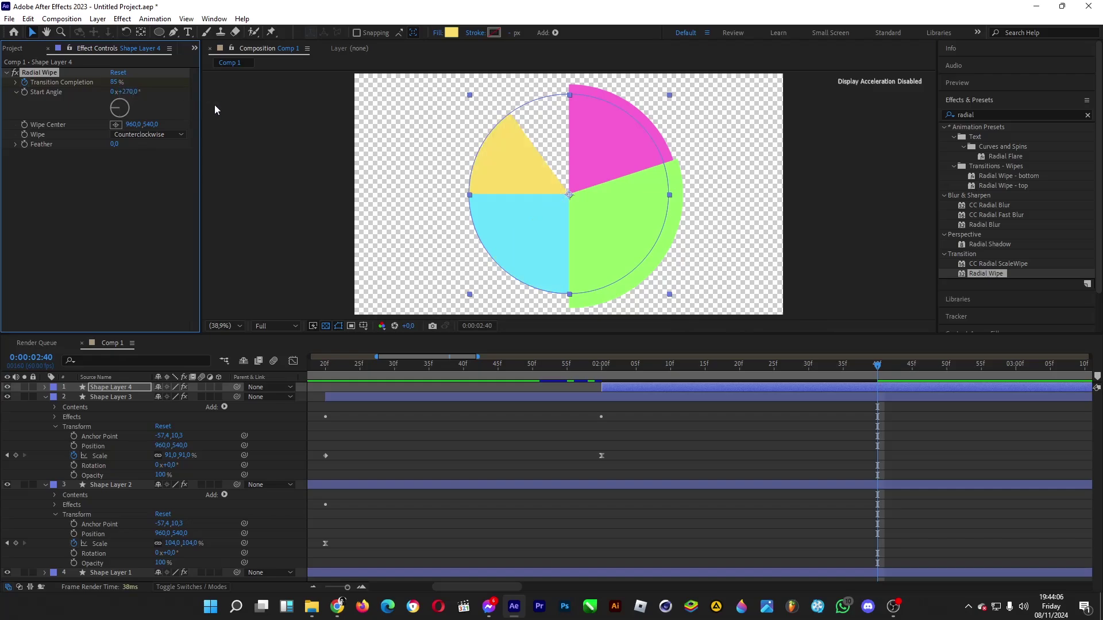
- Set Shape Layer 4's Scale to 100% at 2:40
left_click(154, 205)
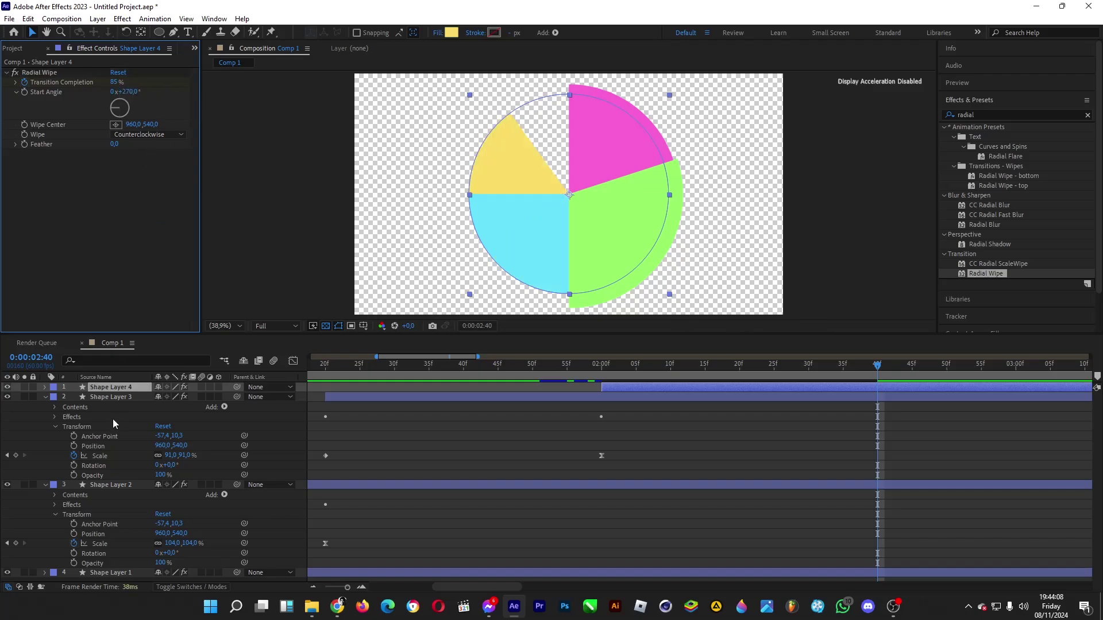
left_click(45, 388)
left_click(56, 417)
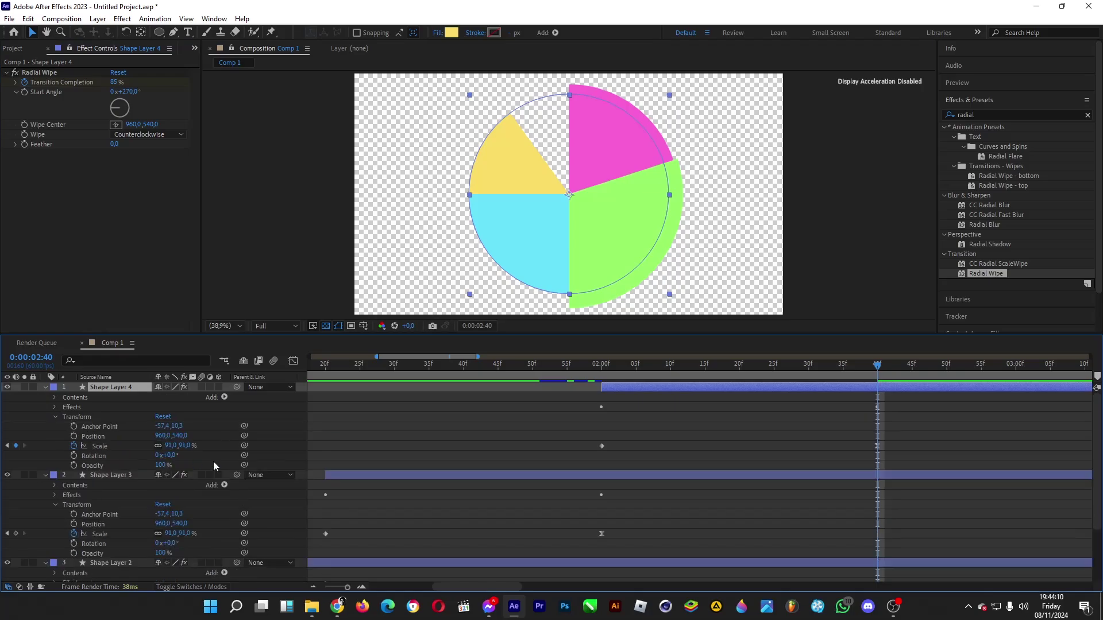
left_click(185, 446)
type("100")
key("Return")
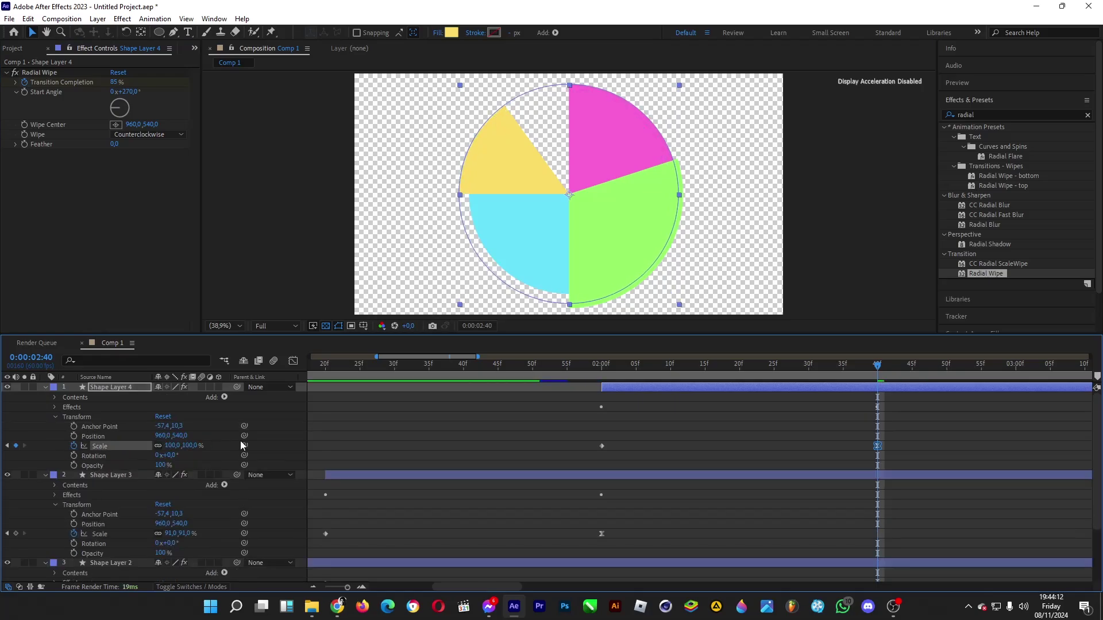
- Duplicate Shape Layer 4 into Shape Layer 5 and shift it later in time
key("ctrl+d")
left_click_drag(808, 393, 879, 392)
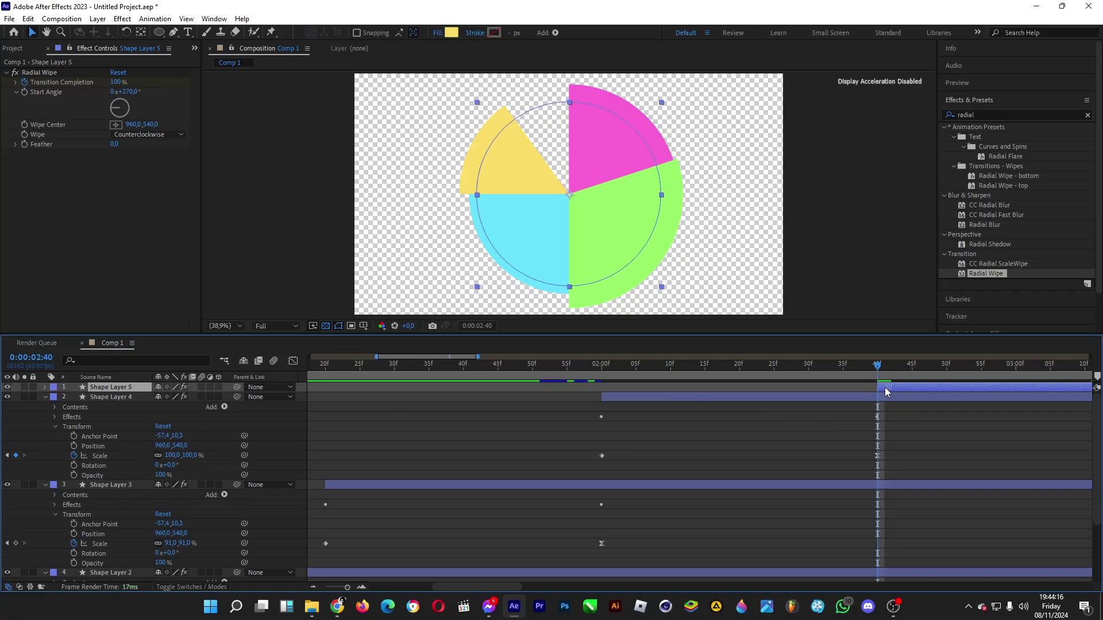
left_click_drag(516, 584, 555, 584)
left_click_drag(598, 374, 841, 375)
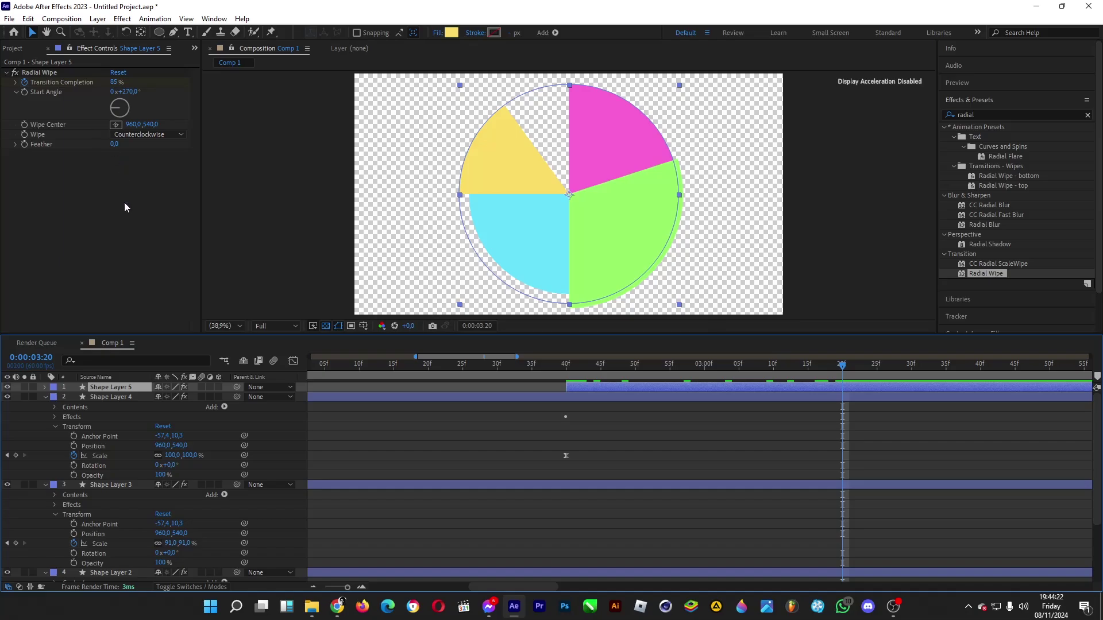
- Set the Radial Wipe to 90% Transition Completion with a 324° Start Angle
left_click(114, 82)
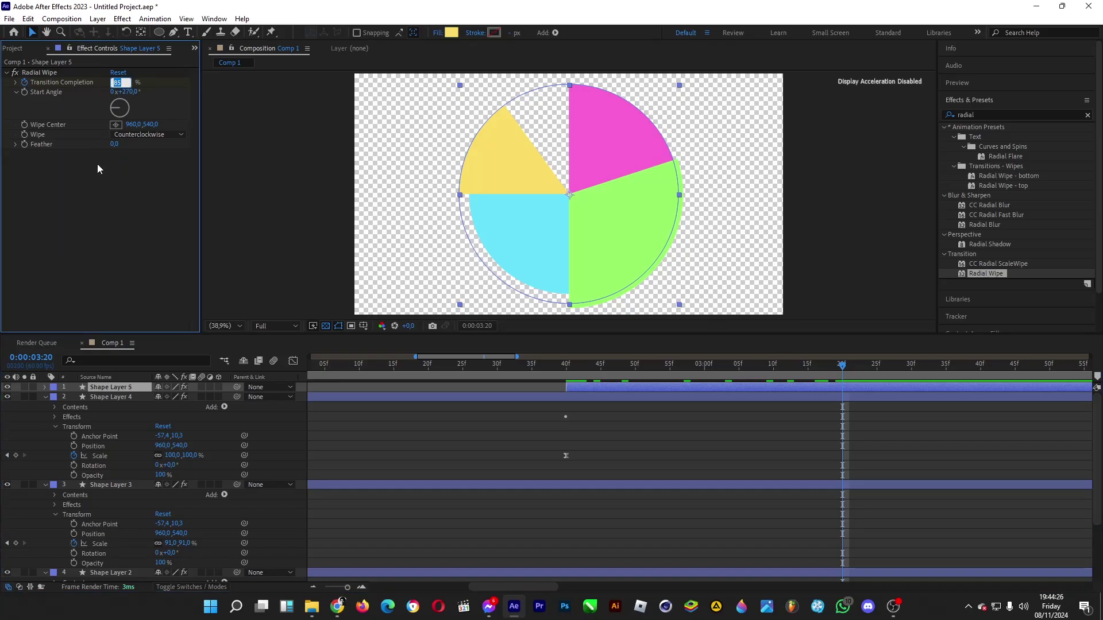
type("90")
key("Return")
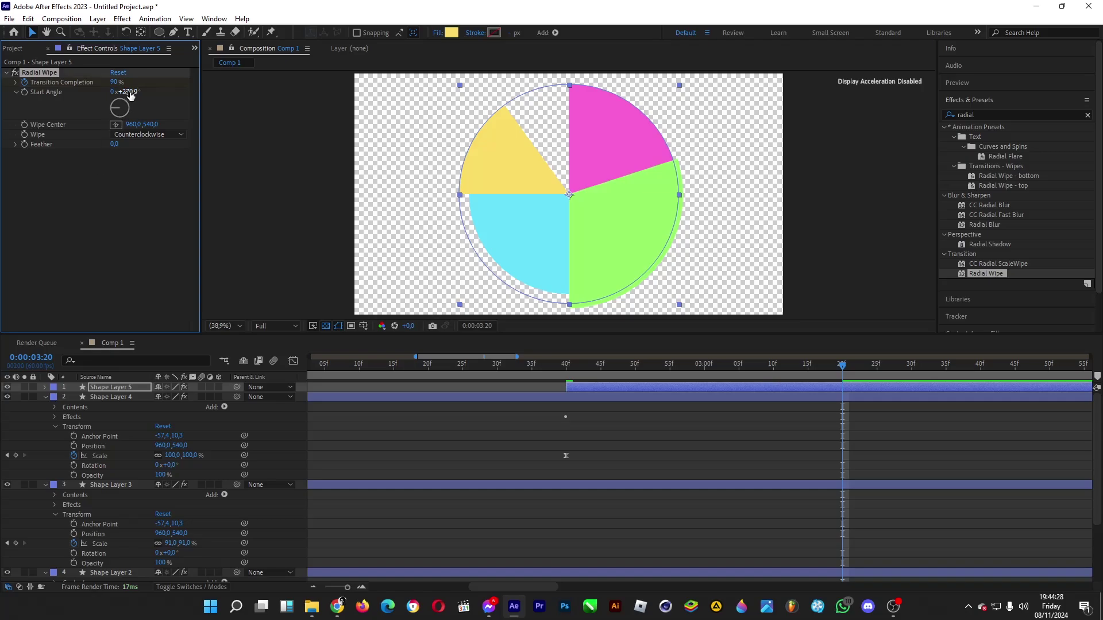
left_click(128, 92)
type("324")
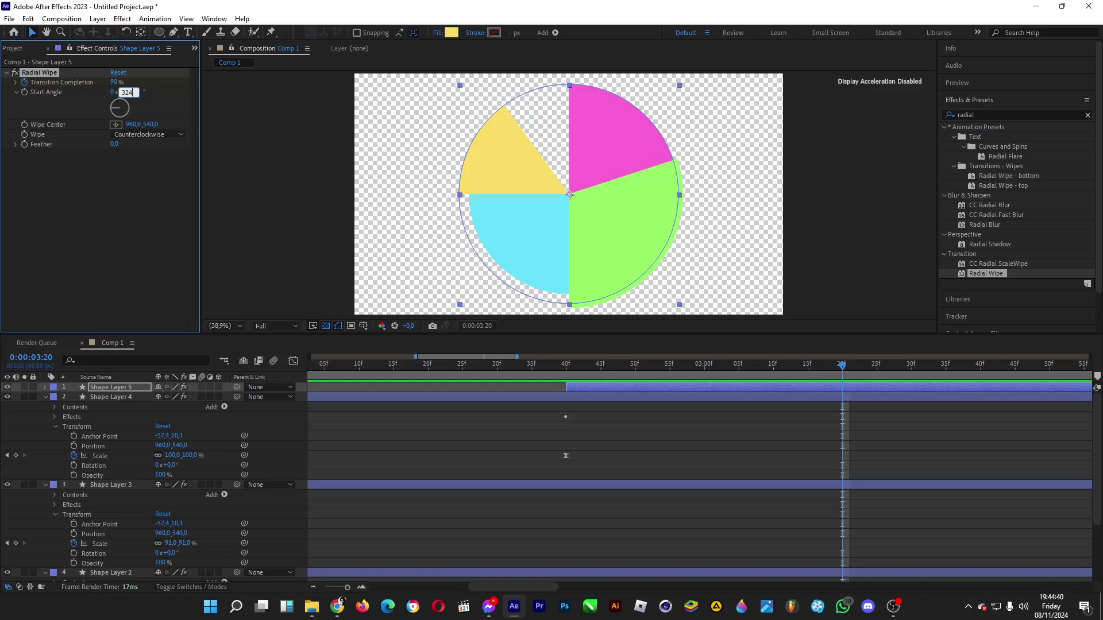
key("Return")
- Change the fifth wedge's fill to orange (FBBA66) and reveal its transform properties
left_click(451, 32)
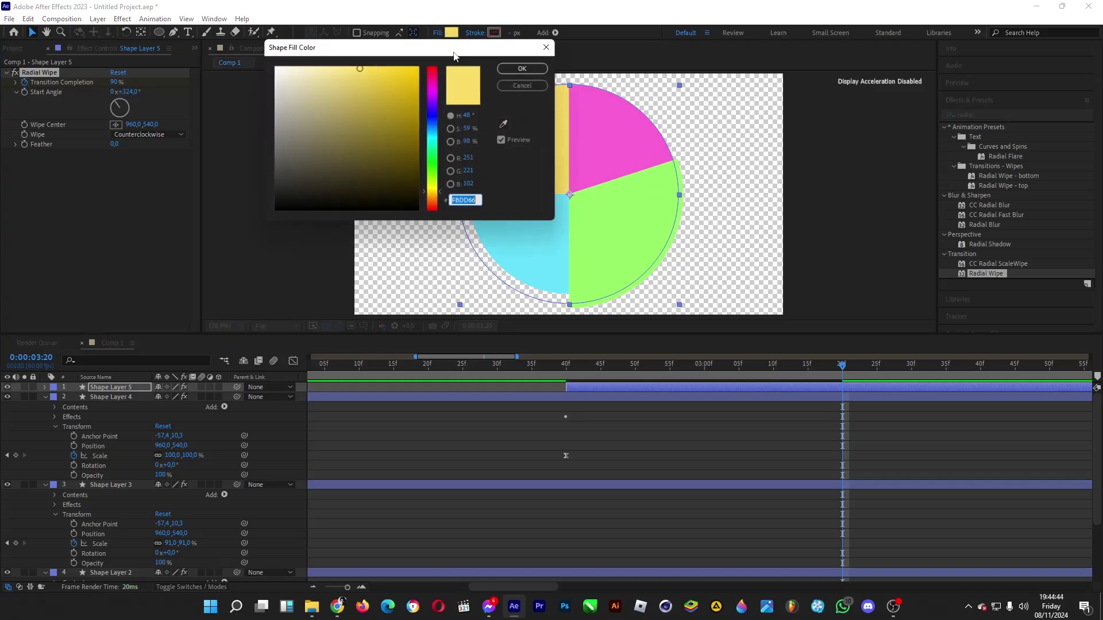
left_click(438, 199)
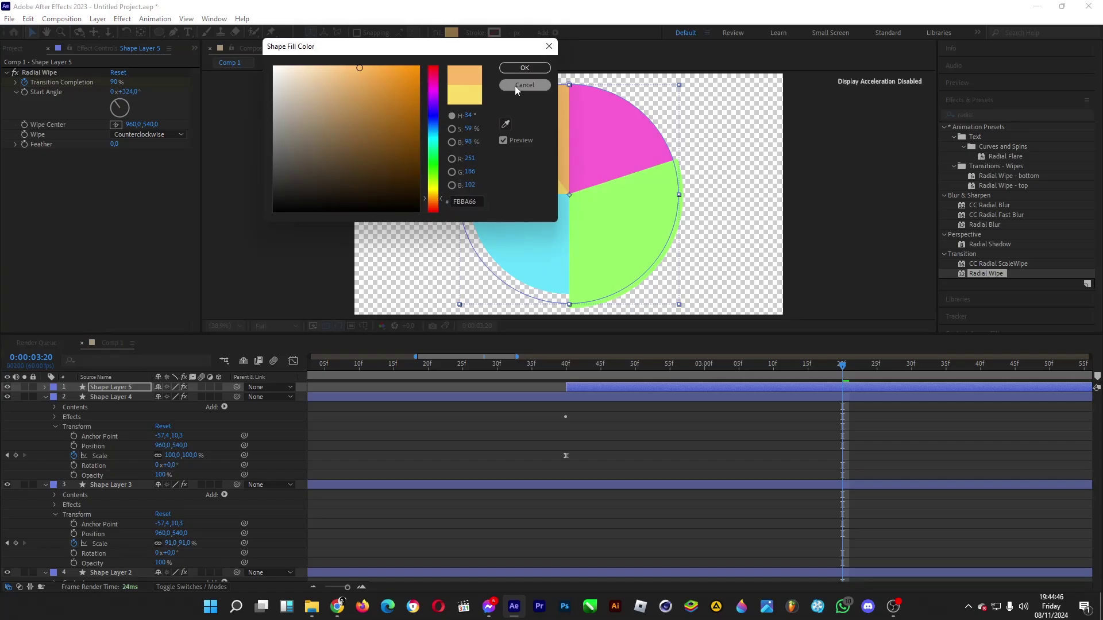
left_click(525, 67)
left_click(45, 388)
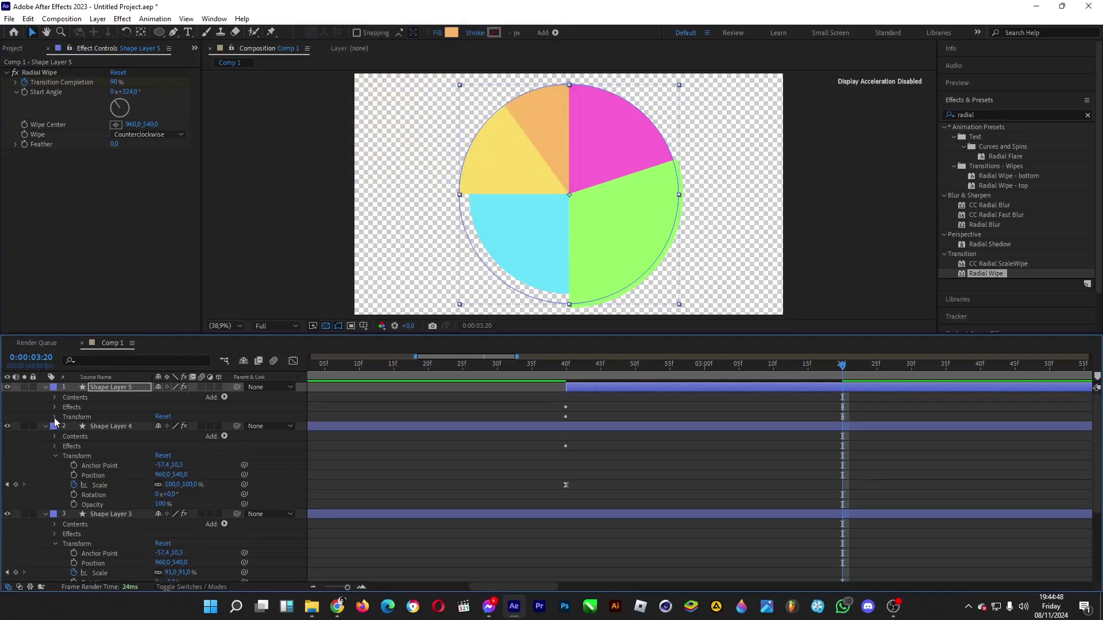
left_click(55, 418)
- Scale Shape Layer 5 to 104%, then preview the whole animation from 0:00:00:00
left_click_drag(172, 446, 178, 445)
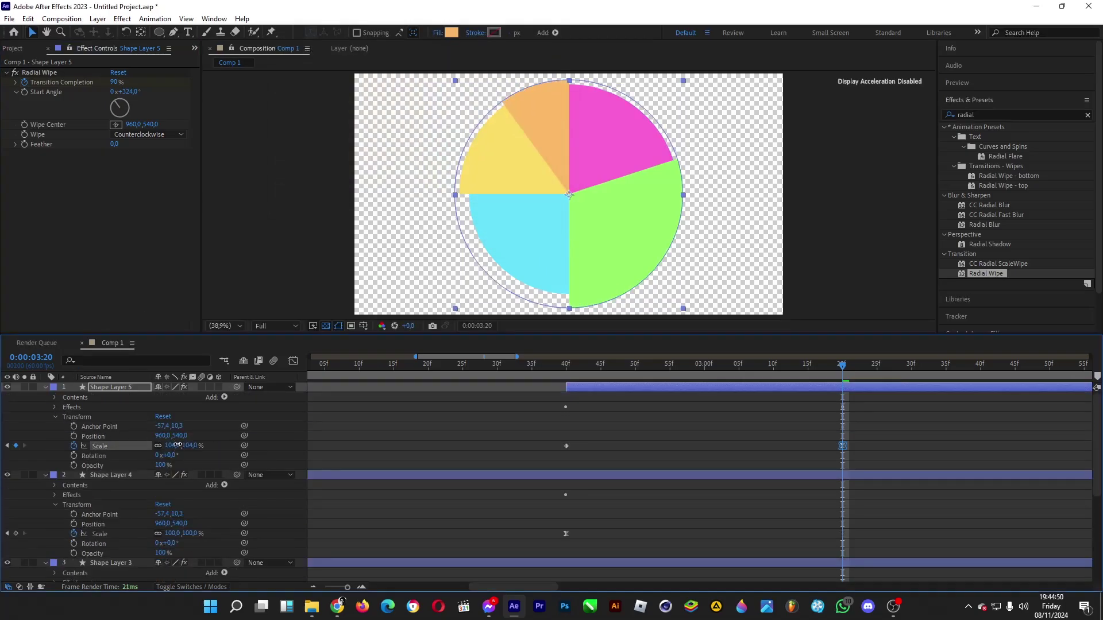
left_click(356, 536)
key("semicolon")
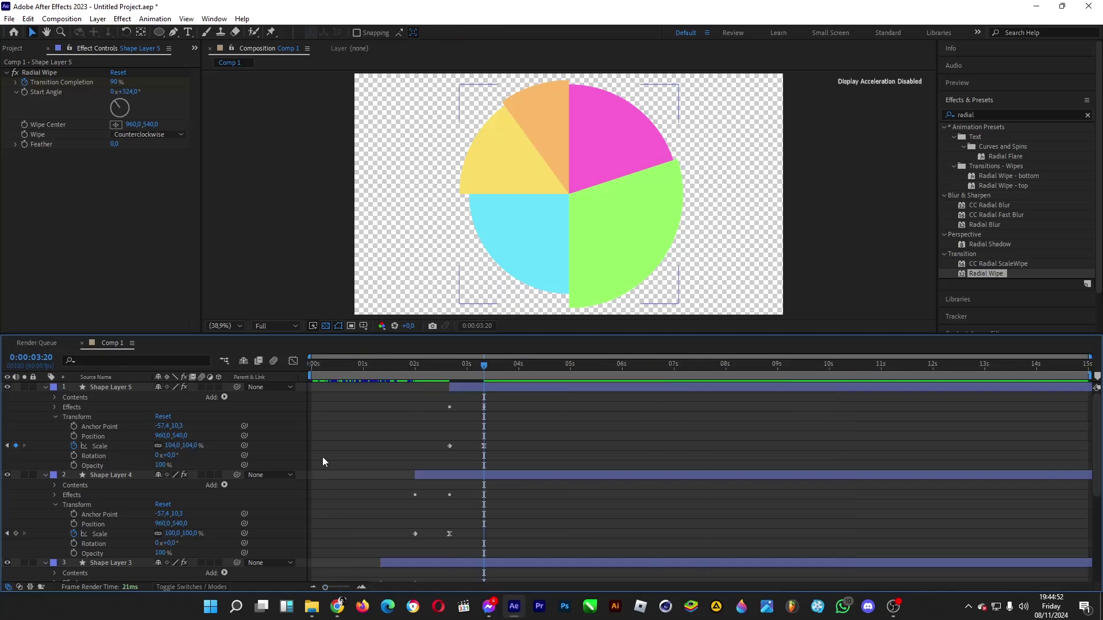
left_click_drag(322, 364, 312, 364)
key("space")
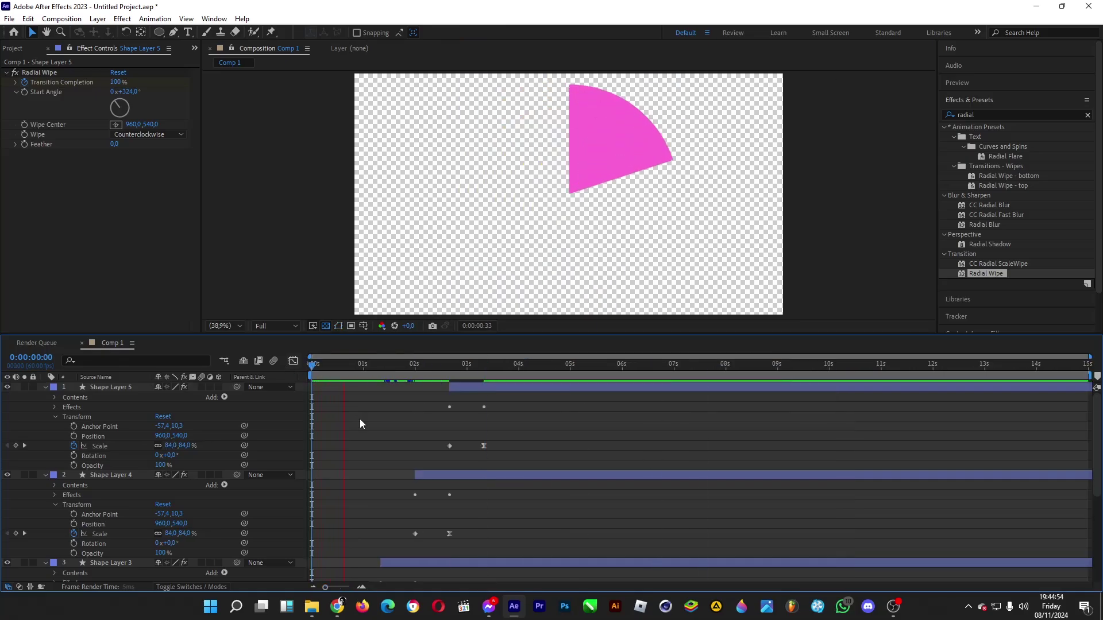